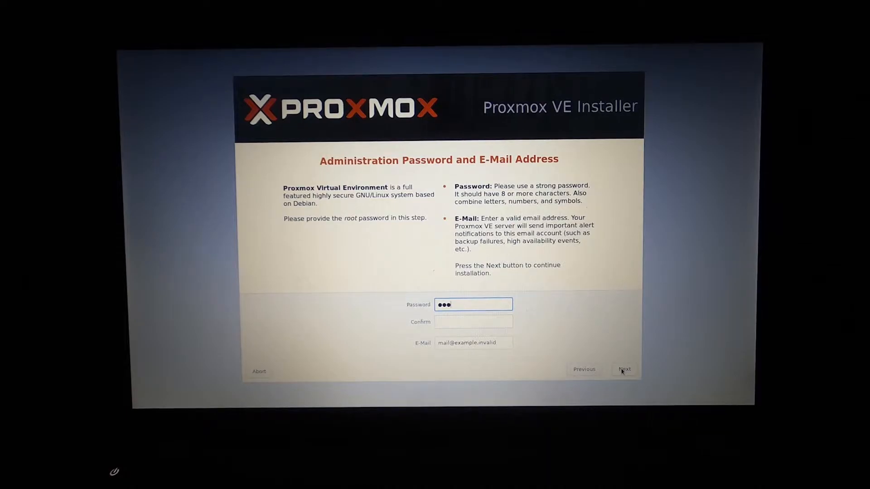
Step: Enter and confirm the root password, and replace the placeholder e-mail with the administrator's address
type("•••••••")
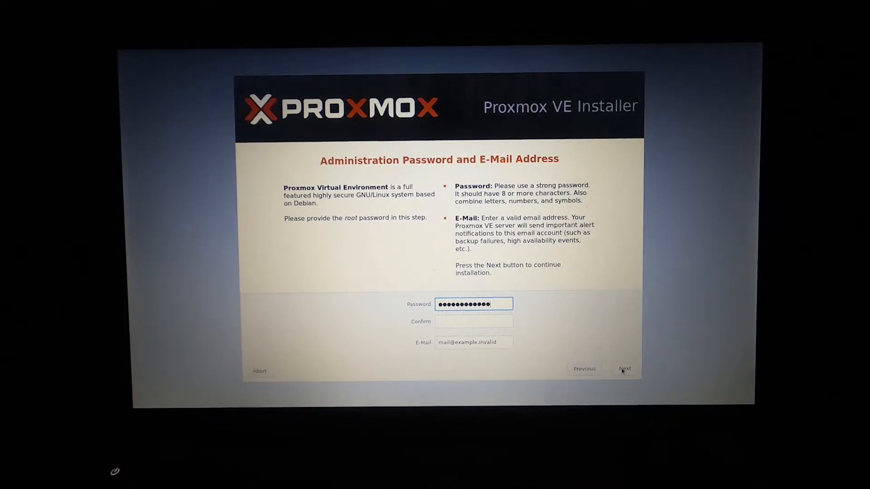
type("•••")
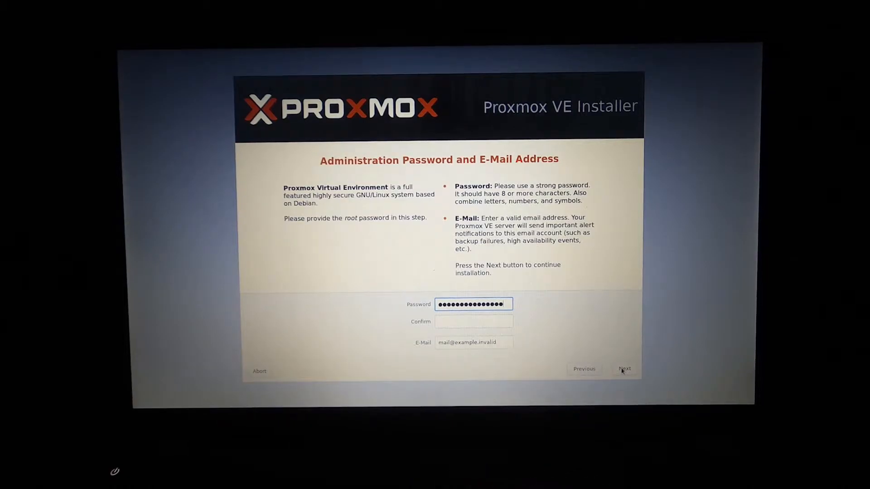
type("•")
left_click(499, 324)
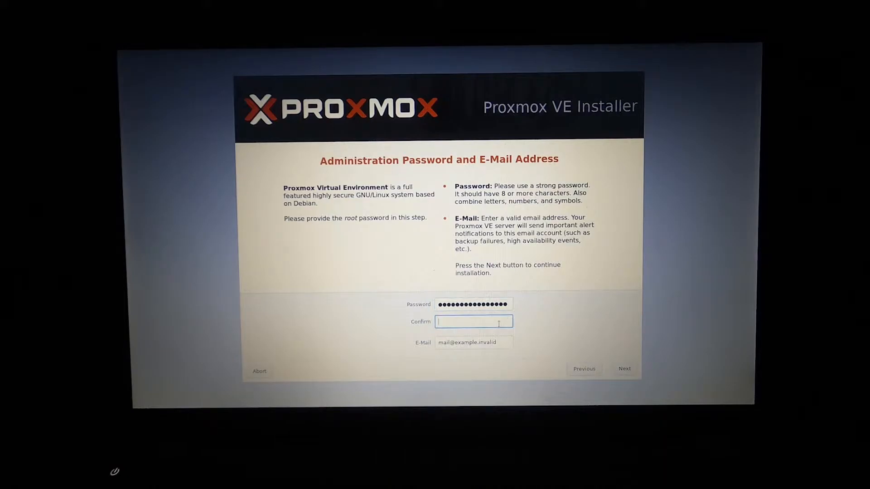
type("•••••••")
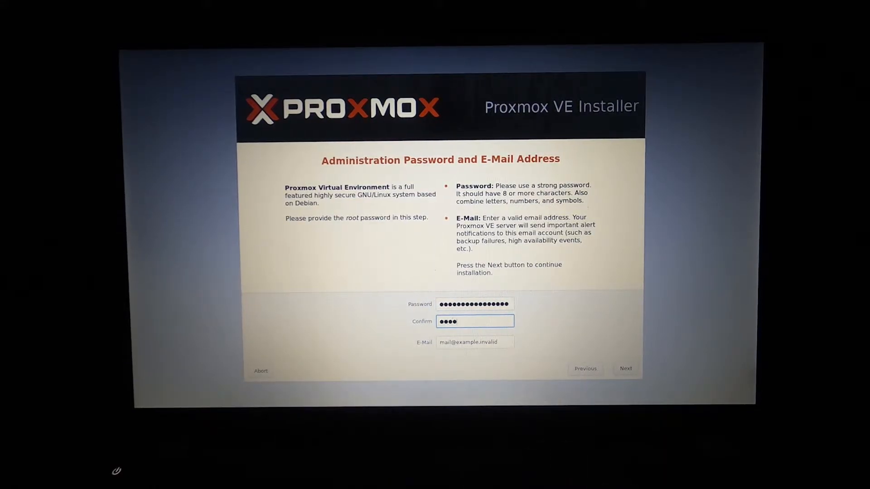
type("•••••••••")
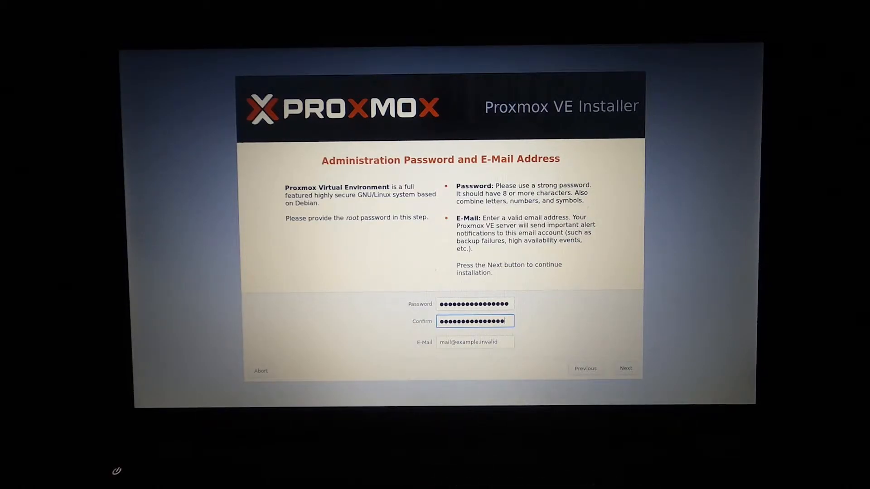
type("•")
left_click(504, 344)
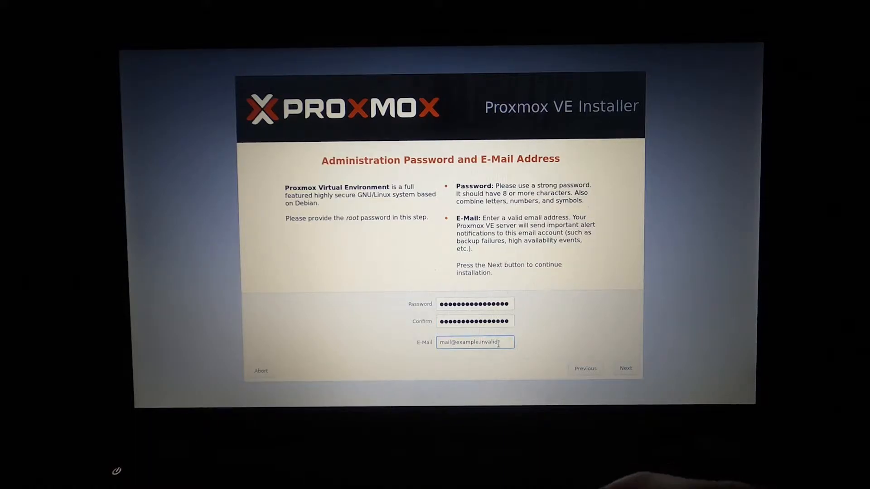
key("BackSpace")
key("BackSpace")
key("BackSpace")
key("BackSpace")
key("BackSpace")
key("BackSpace")
key("BackSpace")
key("BackSpace")
key("BackSpace")
key("BackSpace")
key("BackSpace")
key("BackSpace")
key("BackSpace")
key("BackSpace")
key("BackSpace")
key("BackSpace")
key("BackSpace")
key("BackSpace")
key("BackSpace")
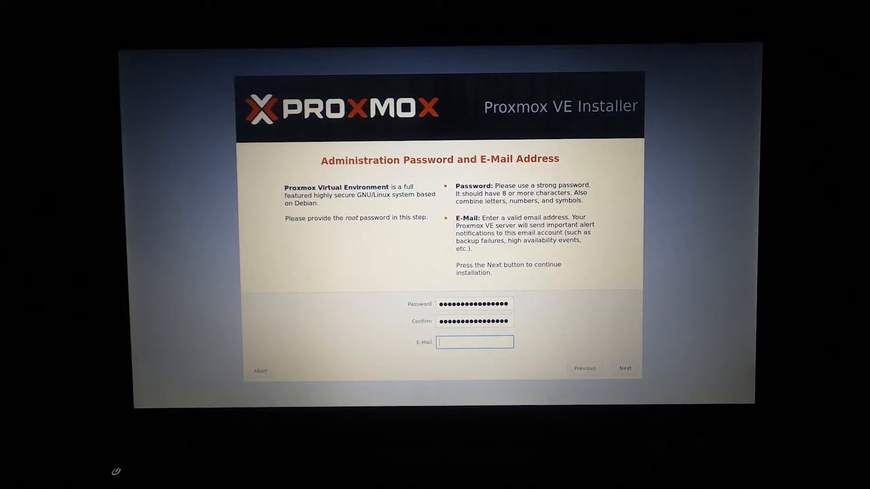
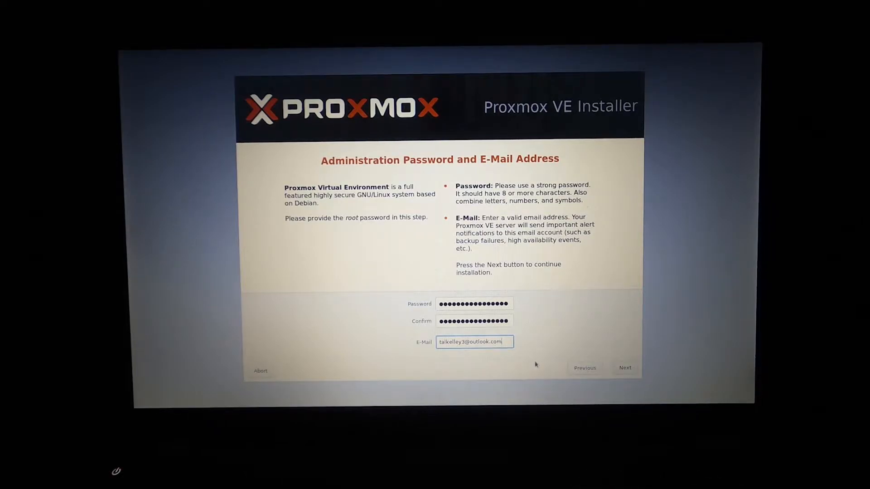
Step: Set the hostname to srv1.bigbrosecurity.local on the network configuration page
left_click(625, 368)
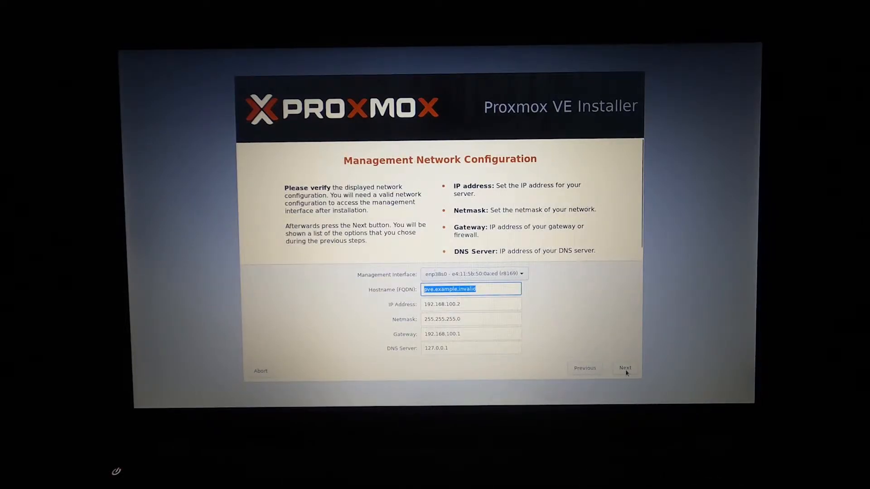
key("BackSpace")
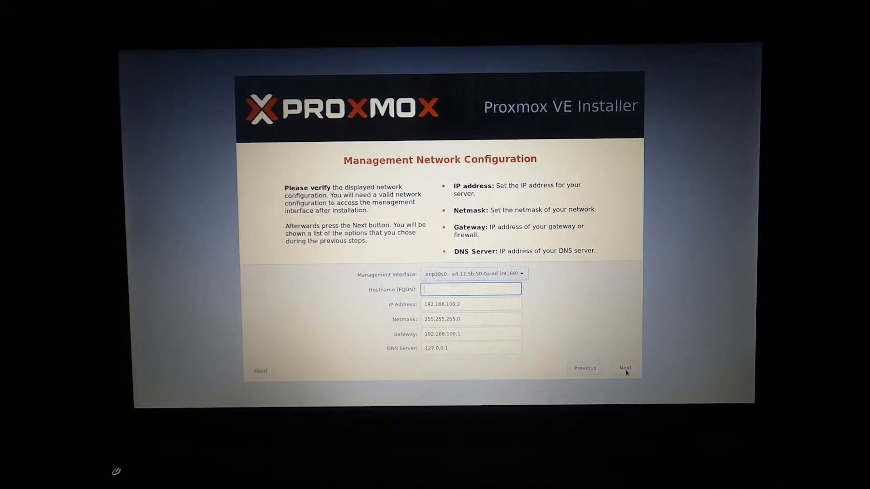
type("srv")
key("BackSpace")
type(".bigbrosecurity.local")
Step: Edit the IP address and gateway subnets and set the DNS server to 1.1.1.1
left_click(466, 303)
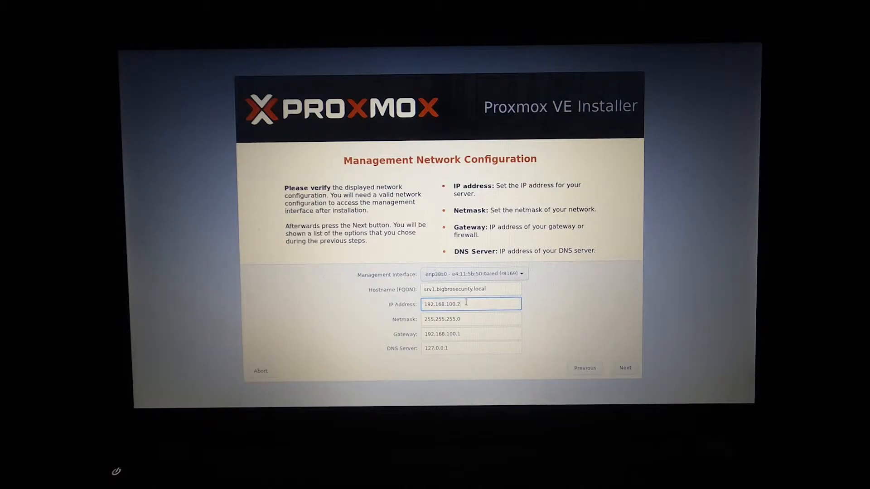
key("BackSpace")
key("BackSpace")
key("BackSpace")
type("3.20")
left_click(458, 337)
key("BackSpace")
key("BackSpace")
key("BackSpace")
key("BackSpace")
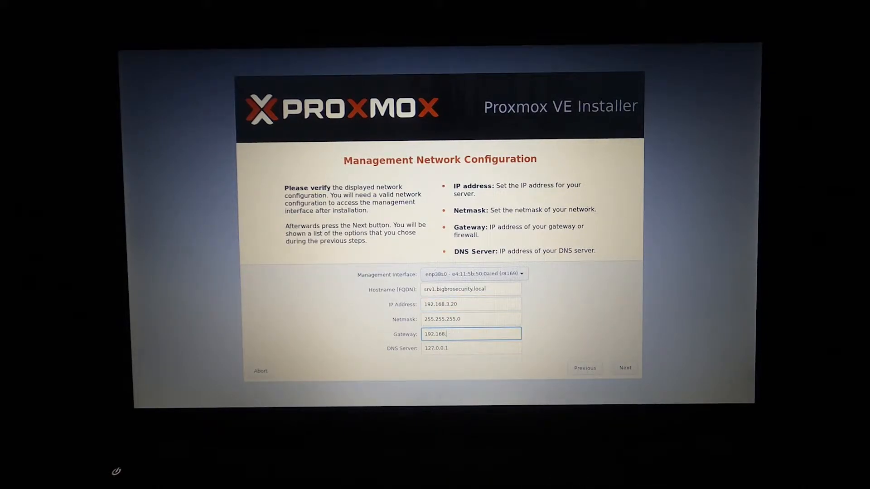
type("3.1")
left_click(468, 348)
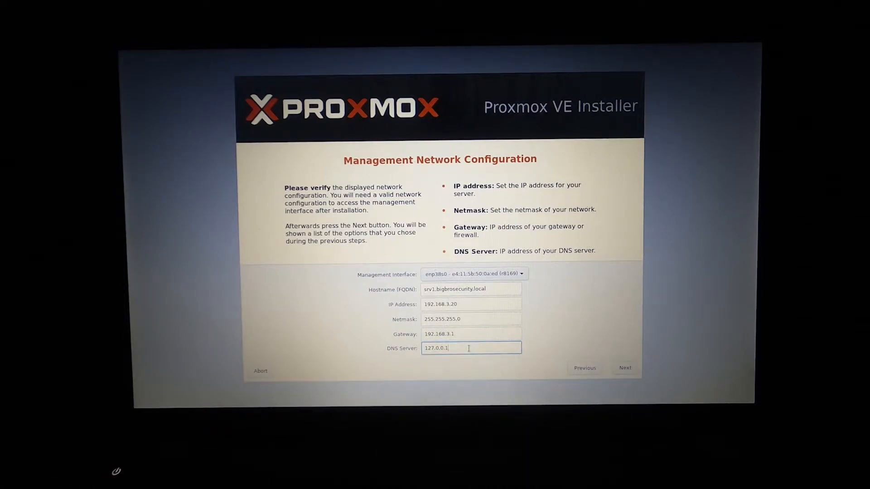
key("BackSpace")
key("BackSpace")
key("BackSpace")
key("BackSpace")
key("BackSpace")
key("BackSpace")
key("BackSpace")
key("BackSpace")
key("BackSpace")
type("1.1.1")
Step: Correct the IP to 192.168.2.55 and gateway to 192.168.2.1, then reach the Summary
left_click(451, 307)
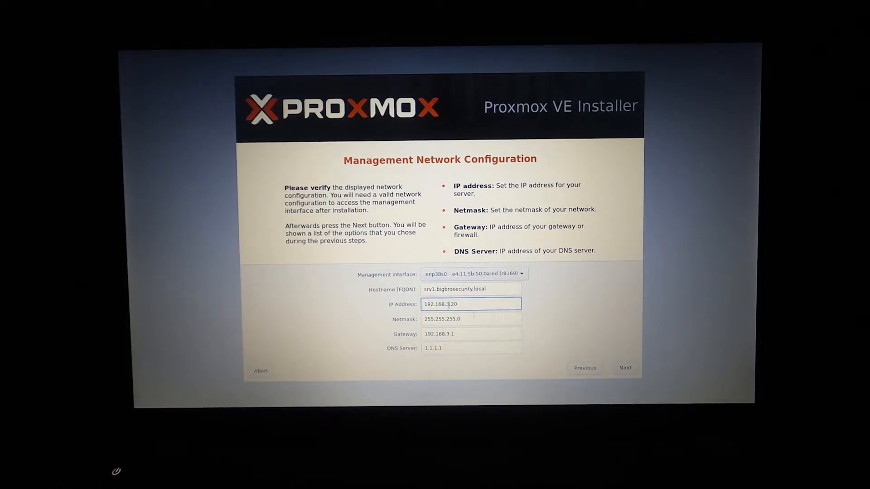
key("BackSpace")
type("2")
key("Tab")
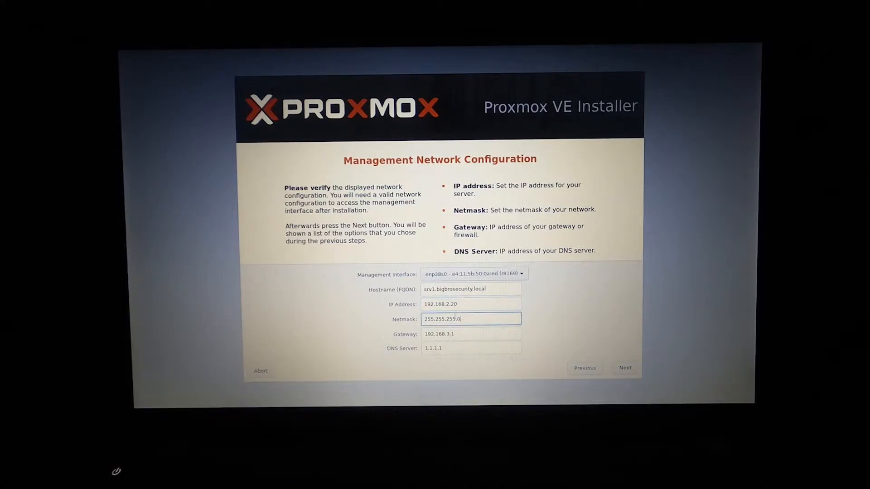
left_click(468, 307)
key("BackSpace")
key("BackSpace")
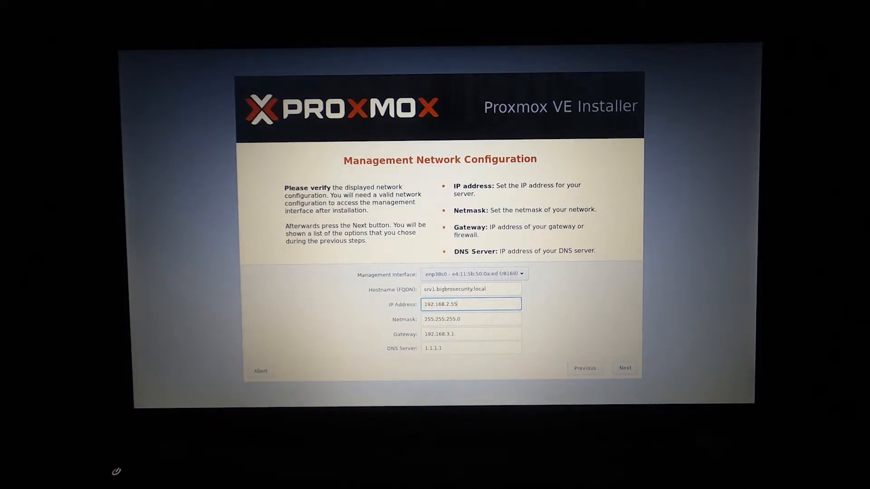
type("55")
left_click_drag(454, 347, 453, 343)
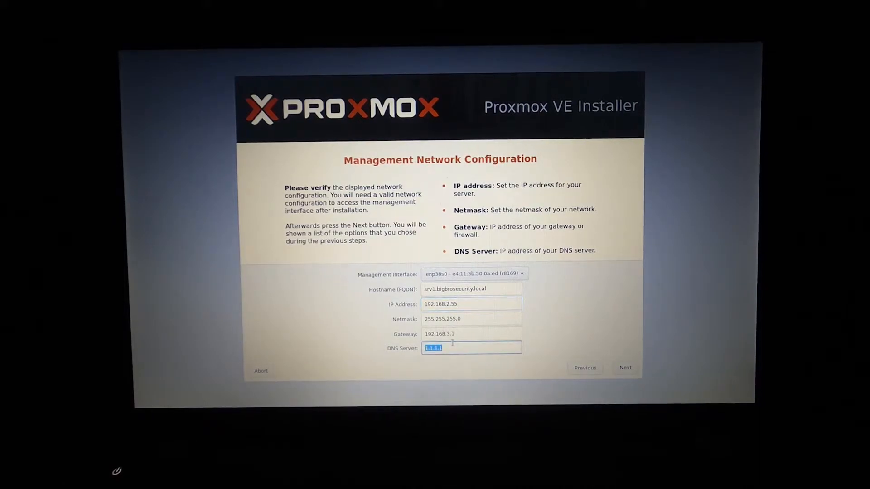
left_click(451, 335)
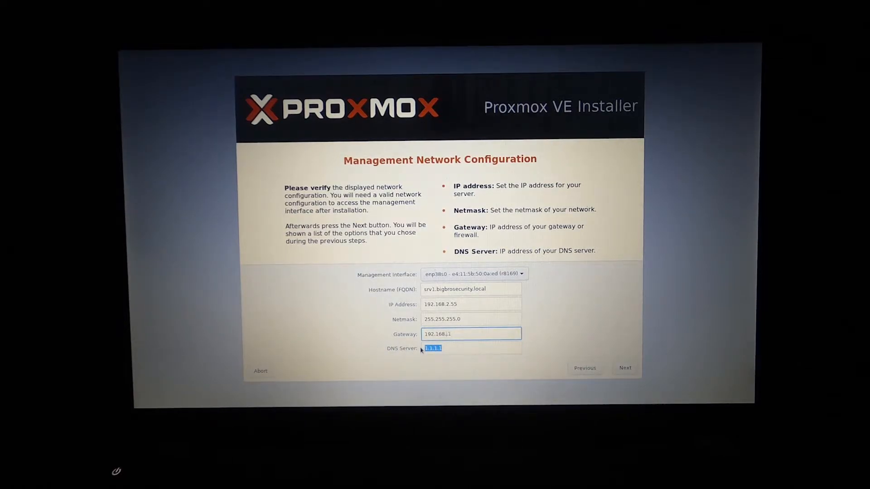
type("2")
left_click(623, 371)
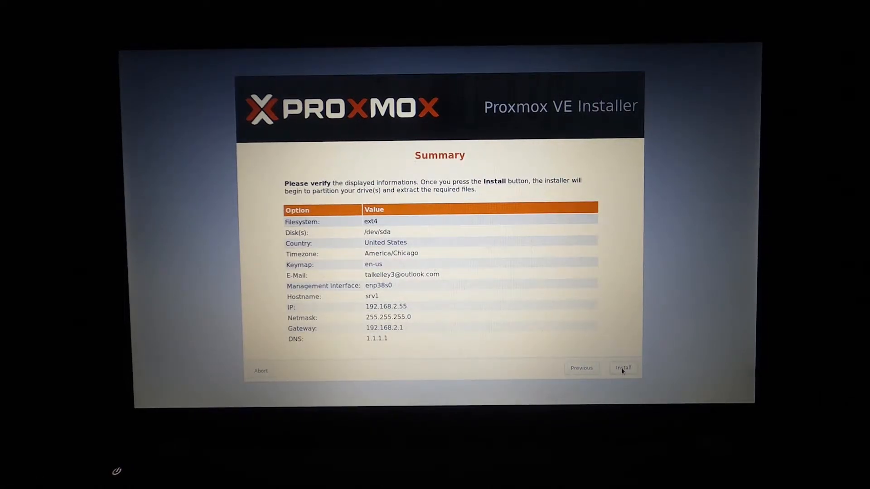
Step: Start installing Proxmox with ext4 on /dev/sda for host srv1 at 192.168.2.55
left_click(622, 369)
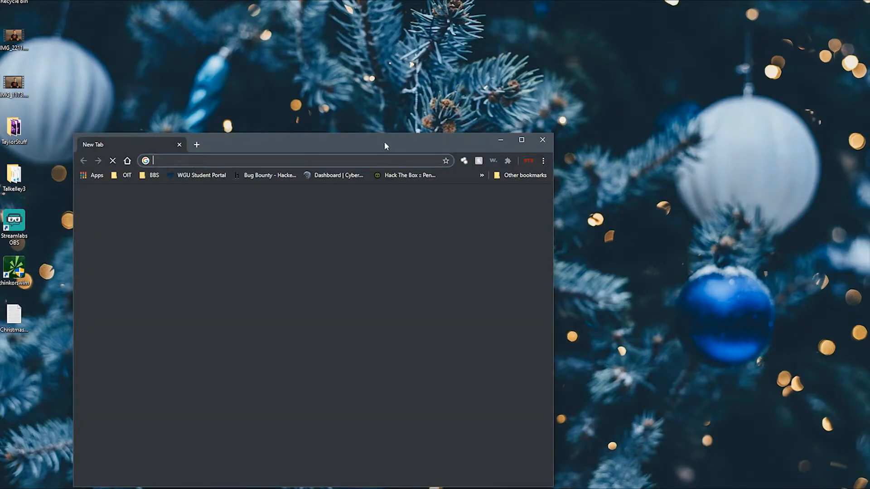
left_click_drag(384, 142, 514, 0)
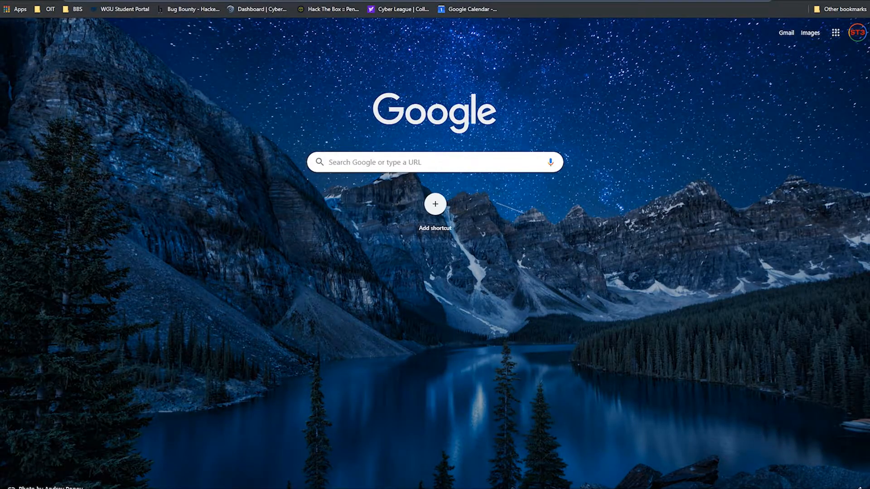
type("192.1")
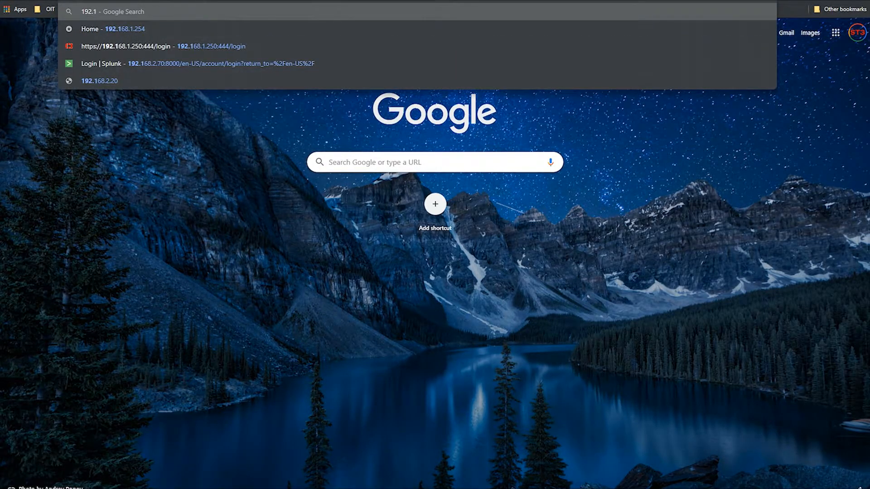
type("68.2")
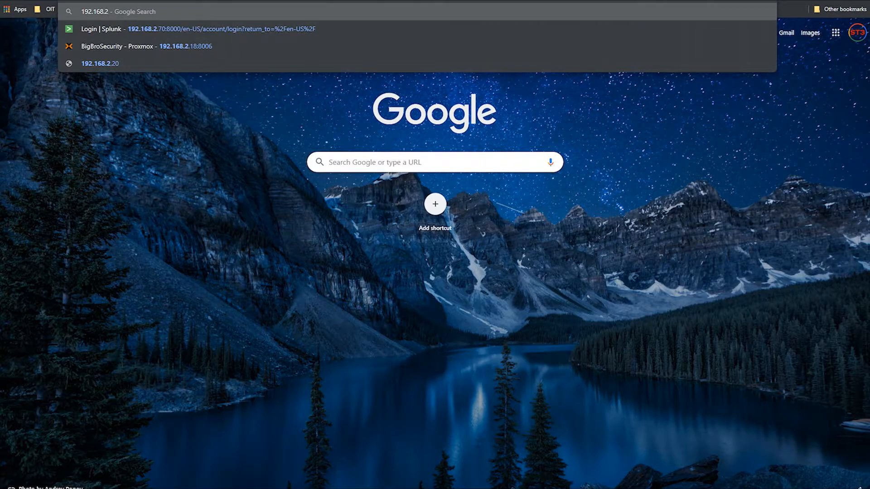
type(".55:8006")
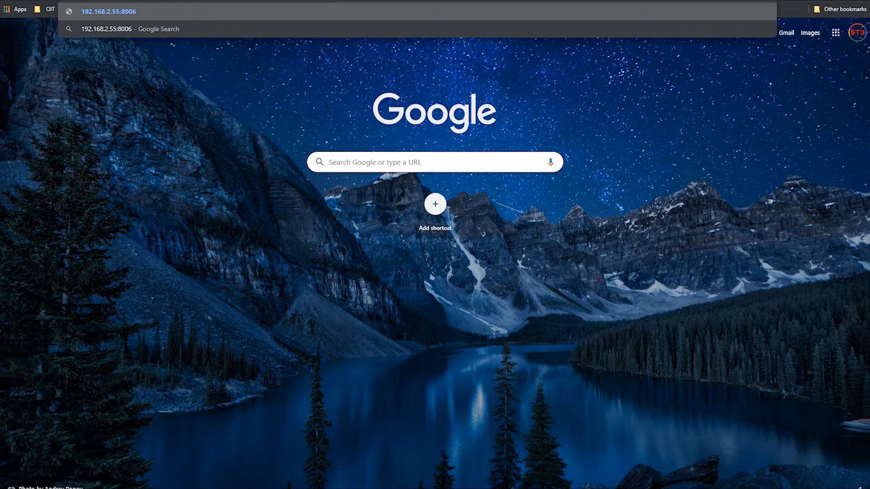
key("Home")
type("https")
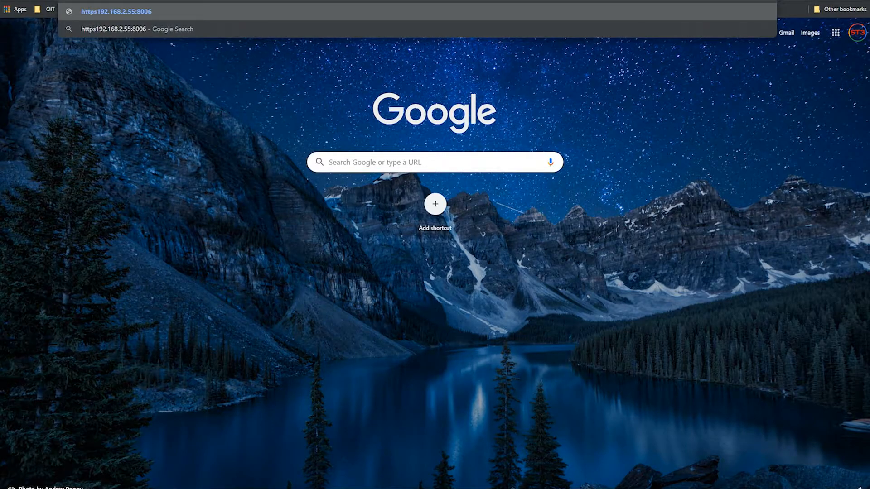
type("://")
key("Return")
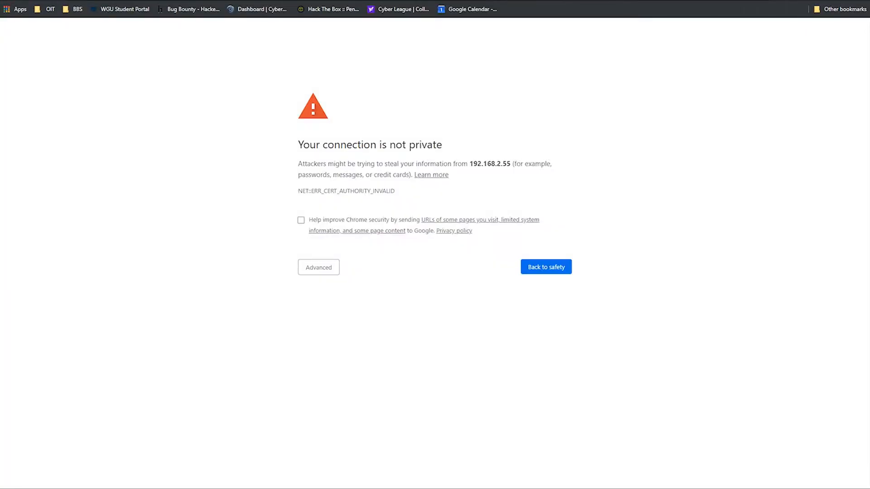
left_click(310, 269)
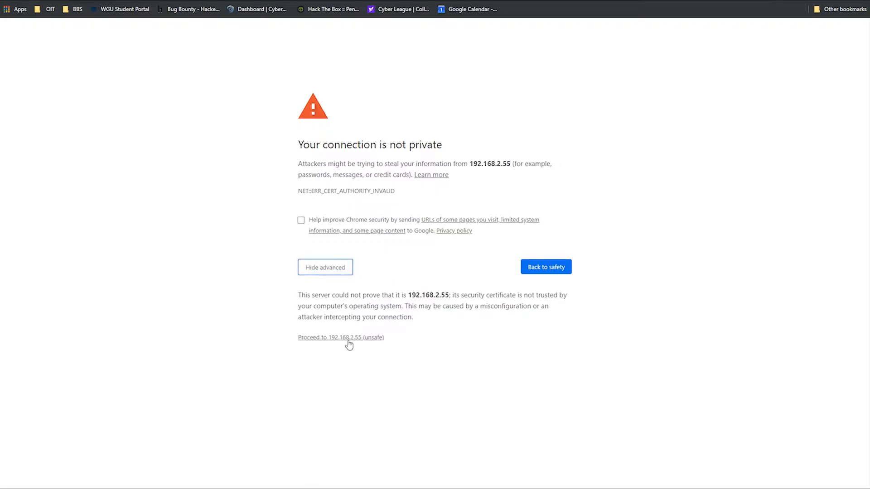
left_click(348, 339)
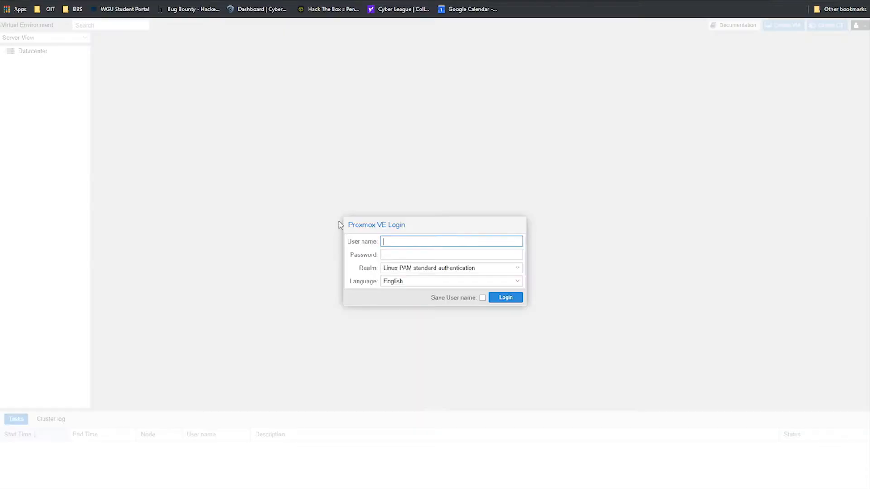
Step: Log in as root and dismiss the no-subscription notice
type("root")
left_click(513, 257)
type("•••••••••••••••")
key("Return")
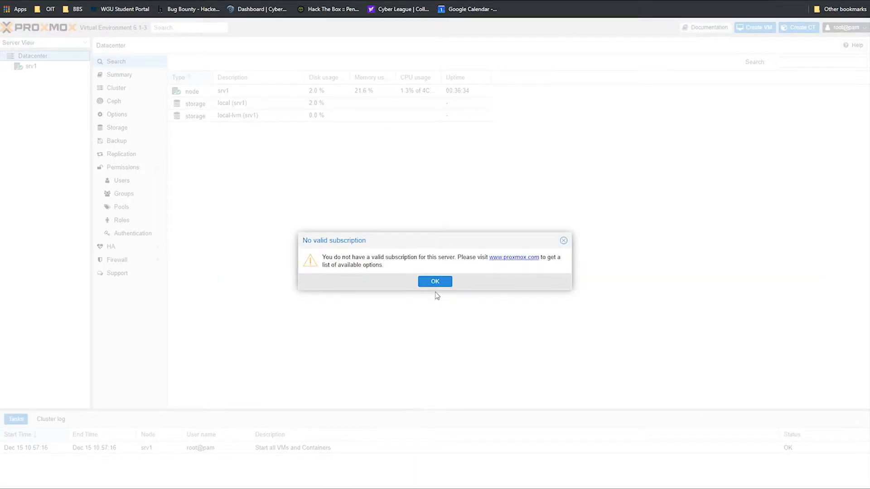
left_click_drag(378, 243, 375, 223)
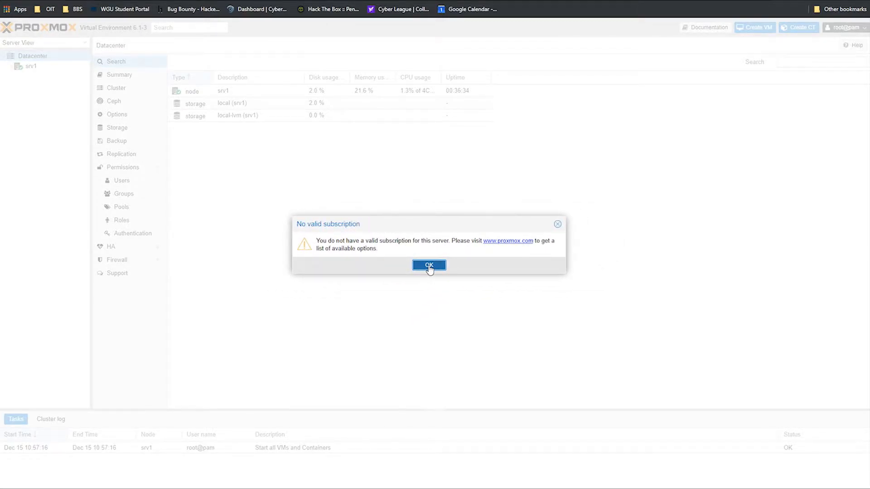
left_click(429, 266)
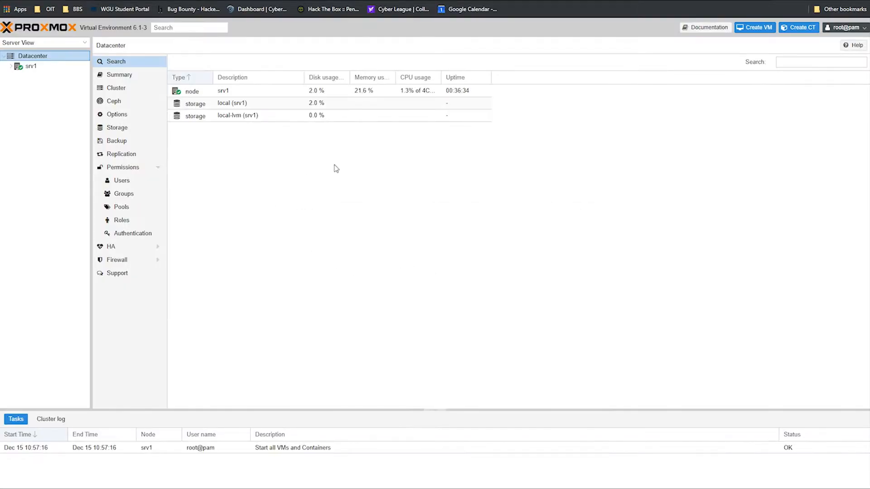
Step: Expand srv1, view the local storage summary, then show the srv1 node overview
left_click(11, 66)
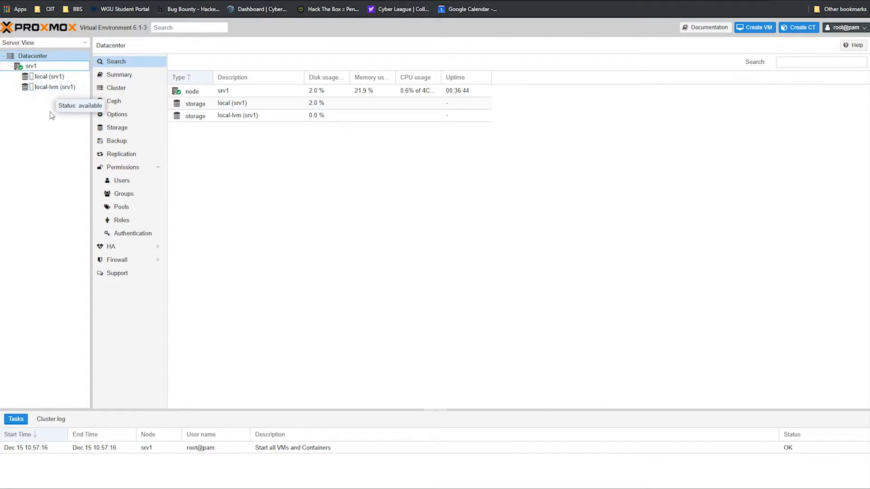
left_click(42, 78)
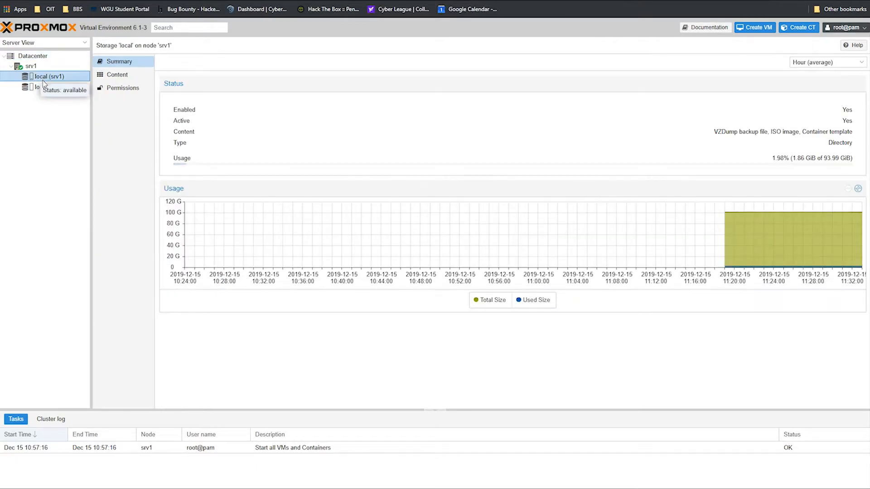
left_click(45, 87)
left_click(35, 67)
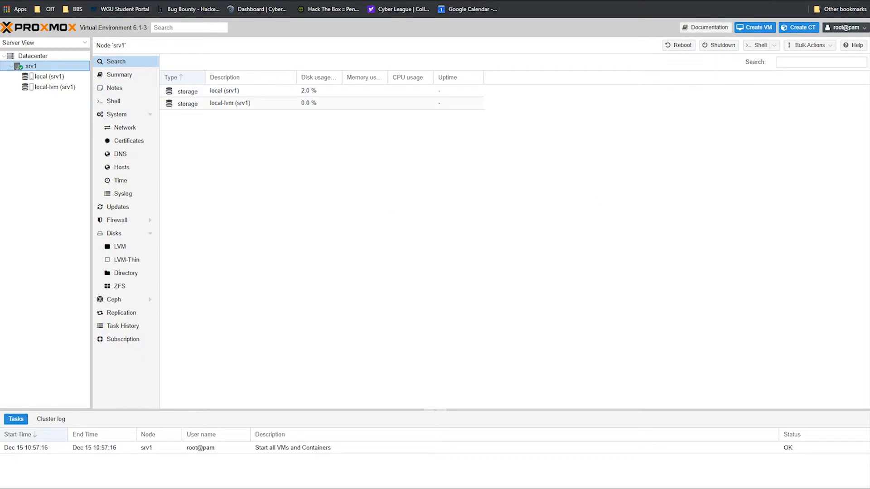
Step: Begin a new VM on node srv1 named Splunk with no resource pool
left_click(755, 27)
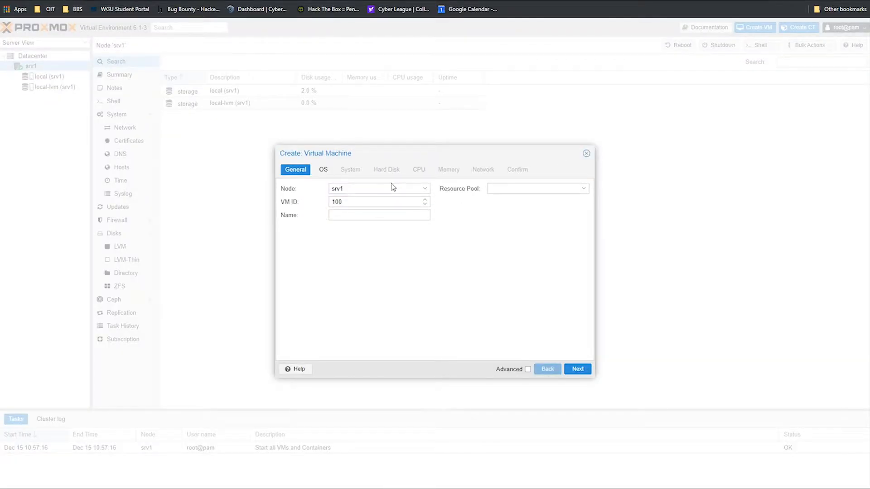
left_click(387, 188)
left_click(409, 188)
left_click(344, 213)
type("Splunk")
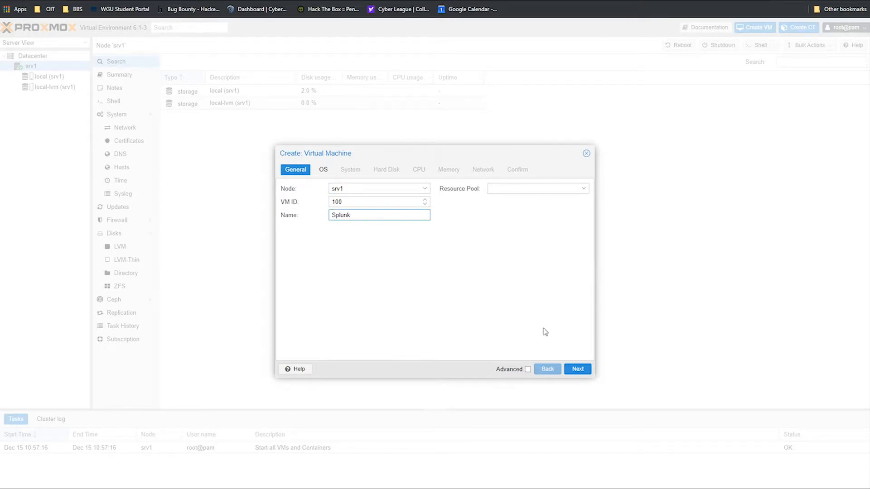
left_click(559, 190)
left_click(581, 189)
left_click(566, 251)
Step: Choose no install media and keep the 5.x - 2.6 Kernel guest version
left_click(578, 369)
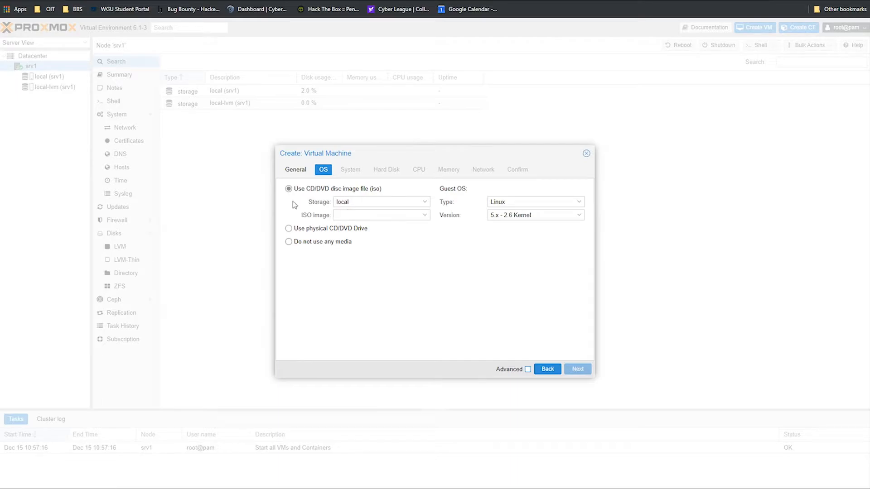
left_click(396, 202)
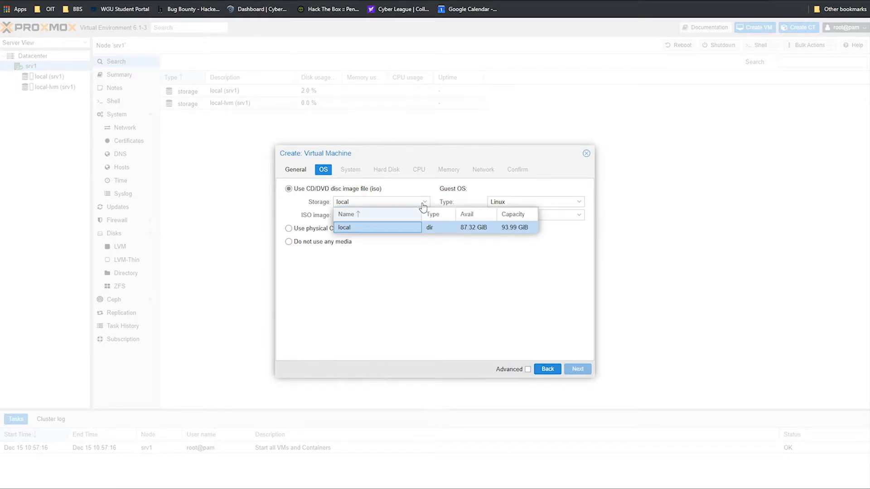
left_click(421, 202)
left_click(424, 215)
left_click(434, 249)
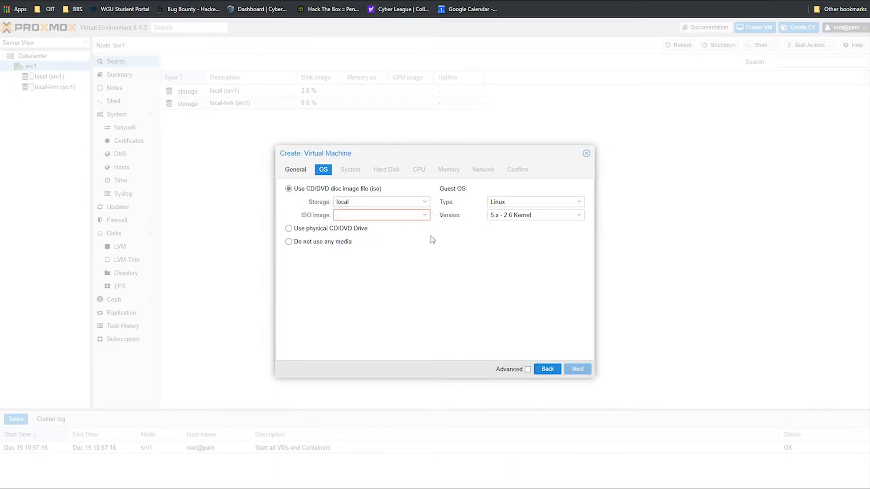
left_click(424, 202)
left_click(424, 206)
left_click(367, 216)
left_click(343, 242)
left_click(544, 216)
left_click(544, 217)
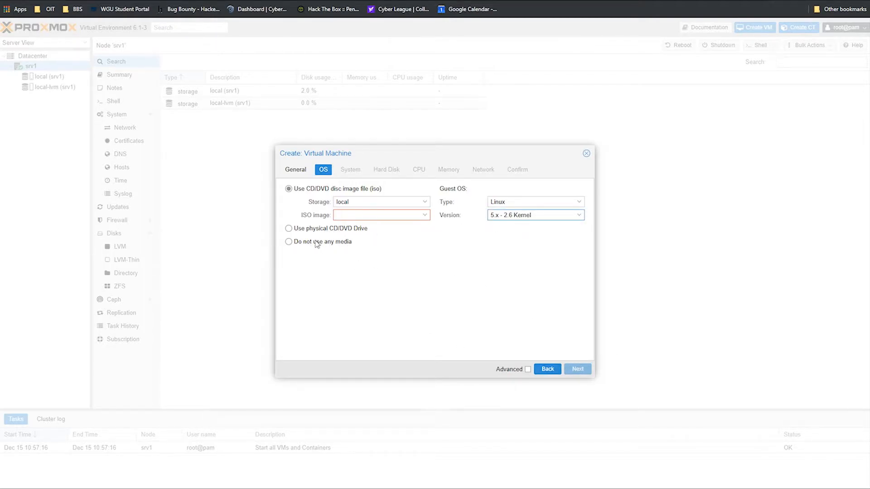
left_click(288, 242)
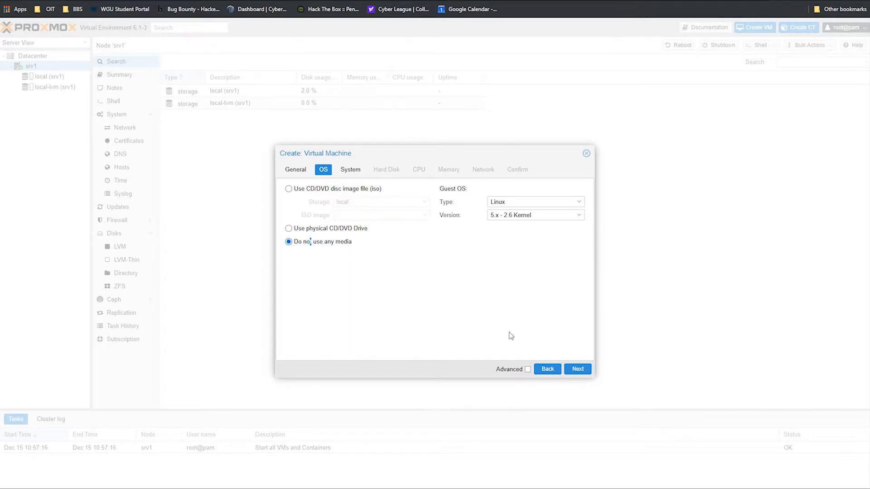
Step: Set the hard disk size to 80 GiB with the Default (No cache) setting
left_click(577, 369)
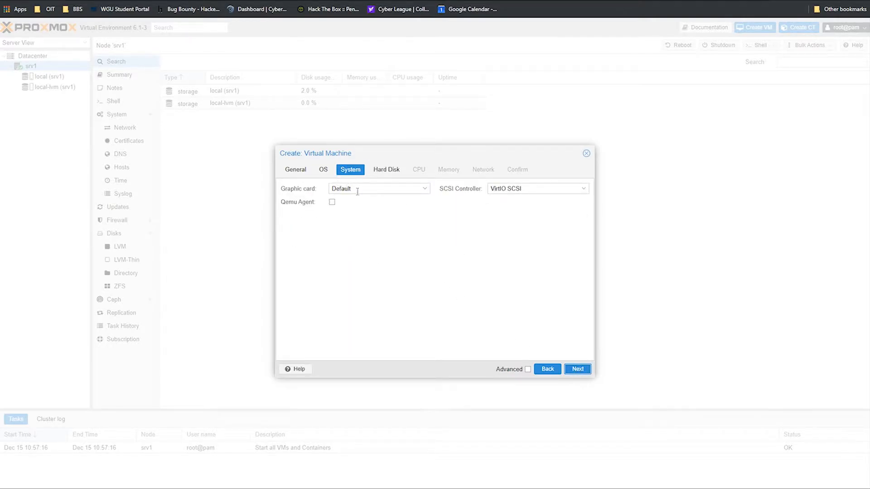
left_click(577, 369)
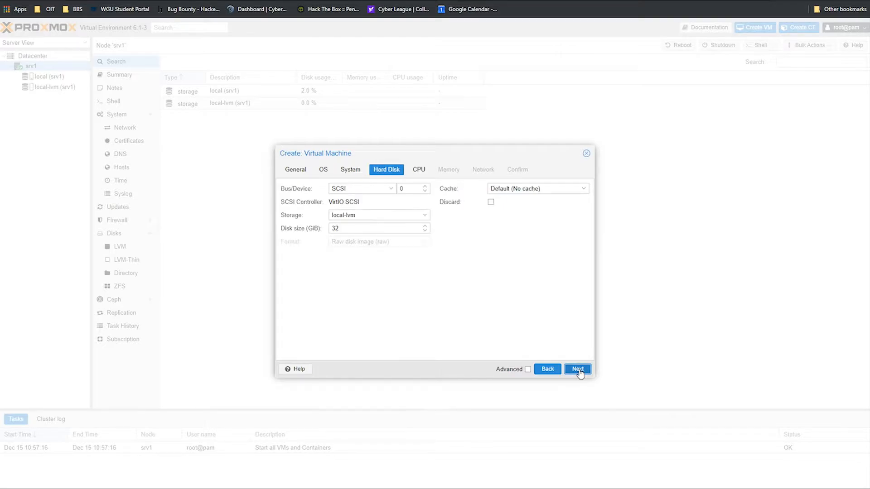
left_click(368, 229)
key("BackSpace")
key("BackSpace")
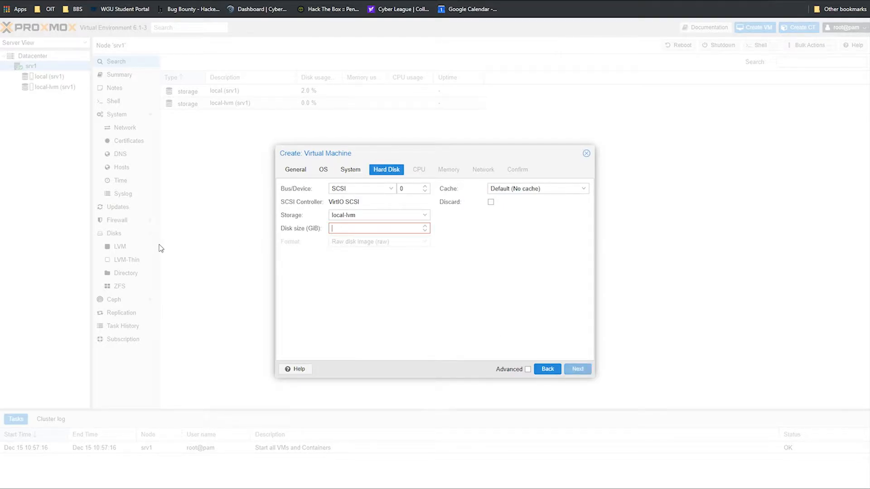
type("80")
left_click(561, 188)
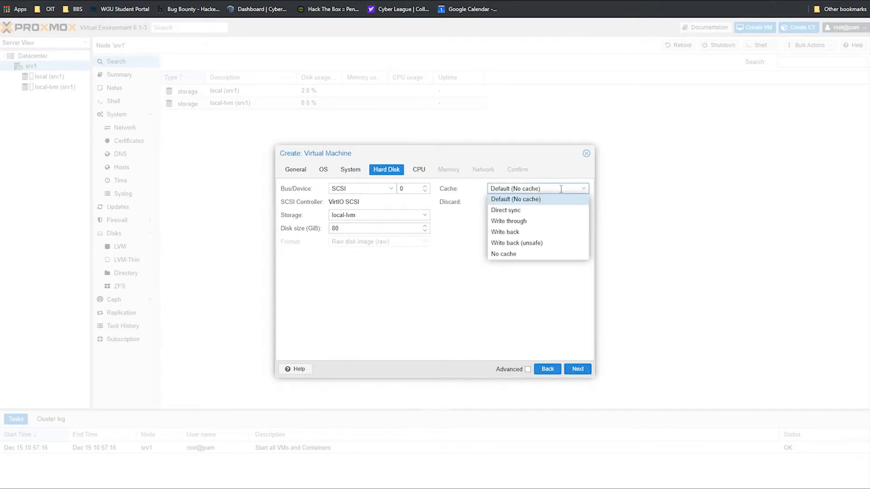
left_click(561, 199)
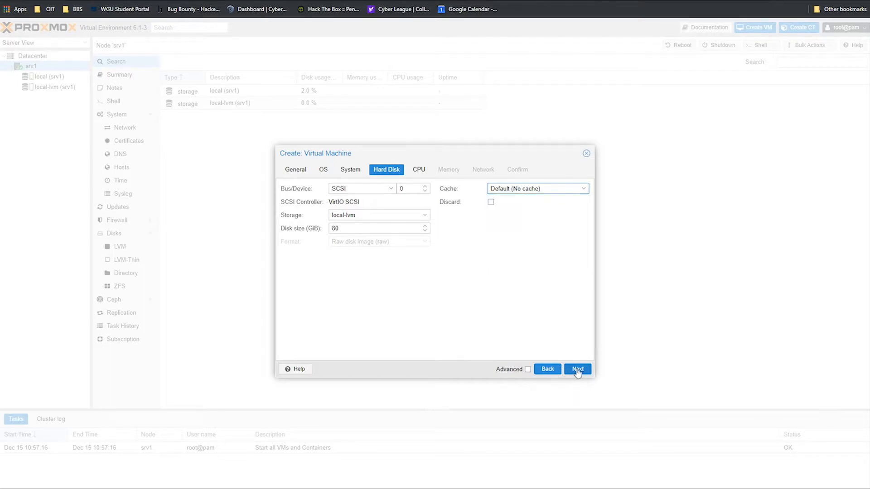
Step: Adjust the CPU core count up and back down
left_click(577, 369)
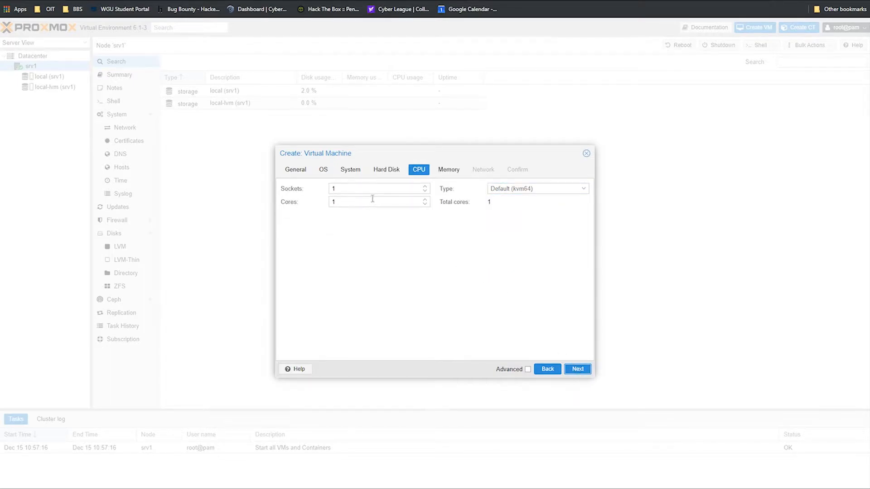
left_click(425, 200)
left_click(427, 200)
left_click(426, 200)
left_click(427, 200)
left_click(426, 199)
left_click(427, 200)
left_click(427, 200)
left_click(425, 204)
left_click(425, 204)
left_click(425, 205)
left_click(424, 204)
left_click(424, 204)
left_click(424, 205)
left_click(423, 204)
left_click(423, 204)
Step: Clear the default 512 MiB memory value, leaving Memory blank
left_click(578, 368)
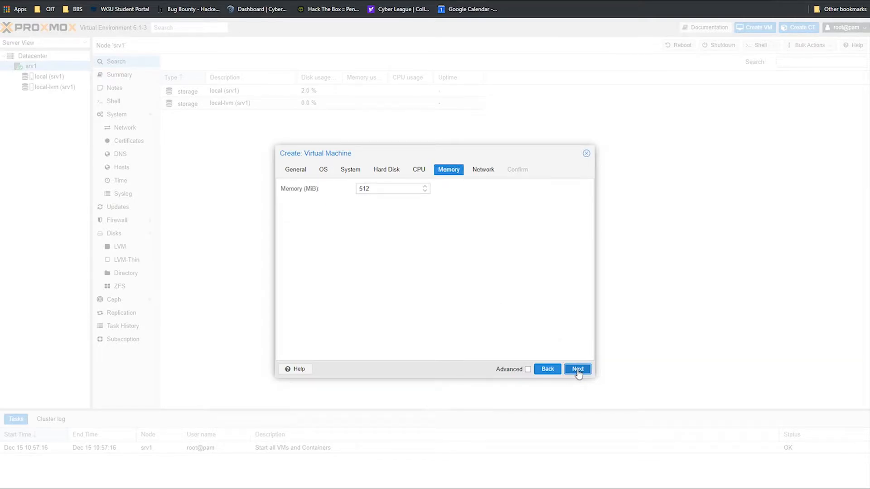
double_click(390, 188)
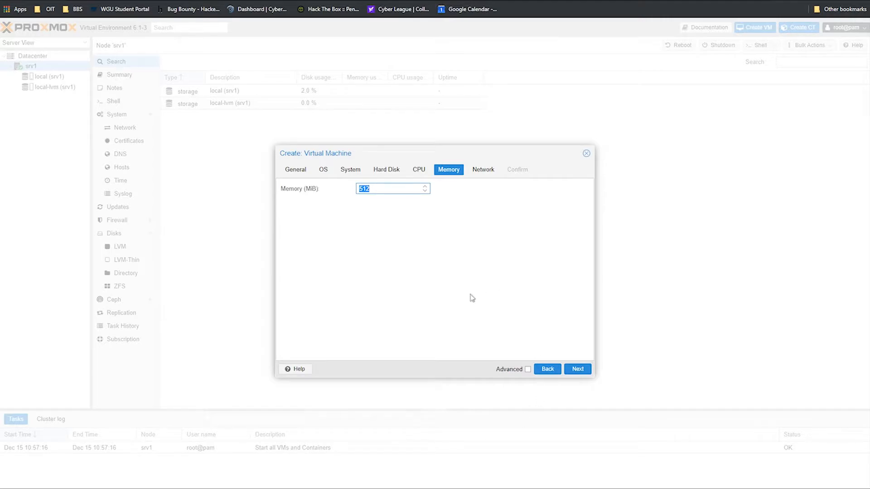
key("BackSpace")
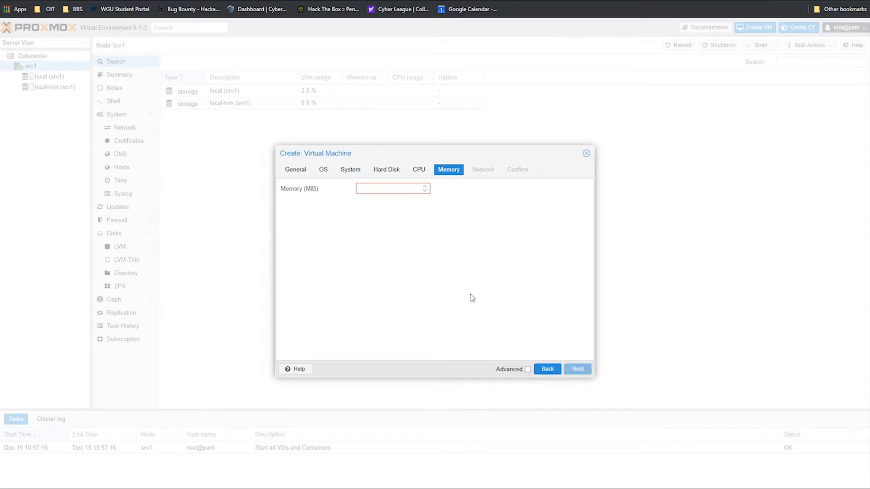
type("2")
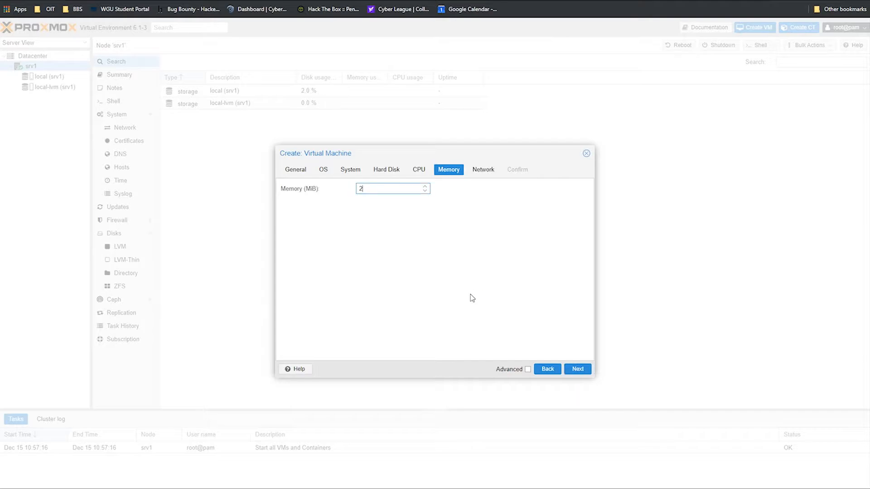
key("BackSpace")
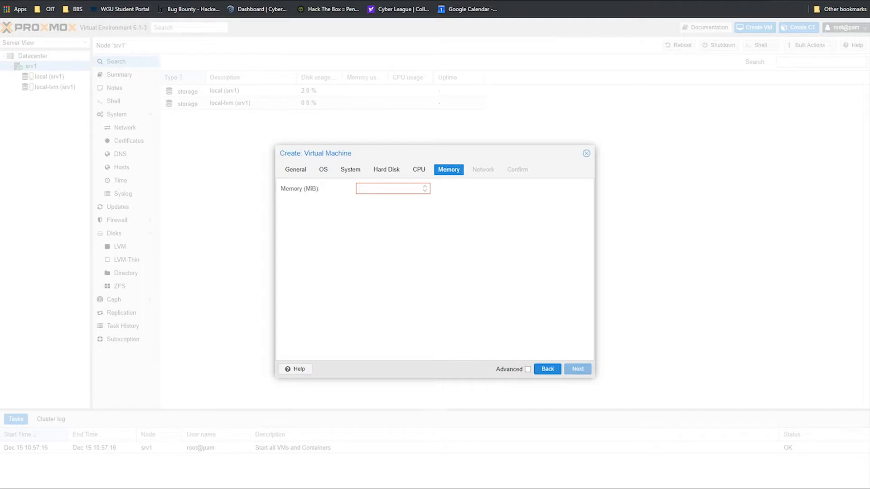
key("ctrl+t")
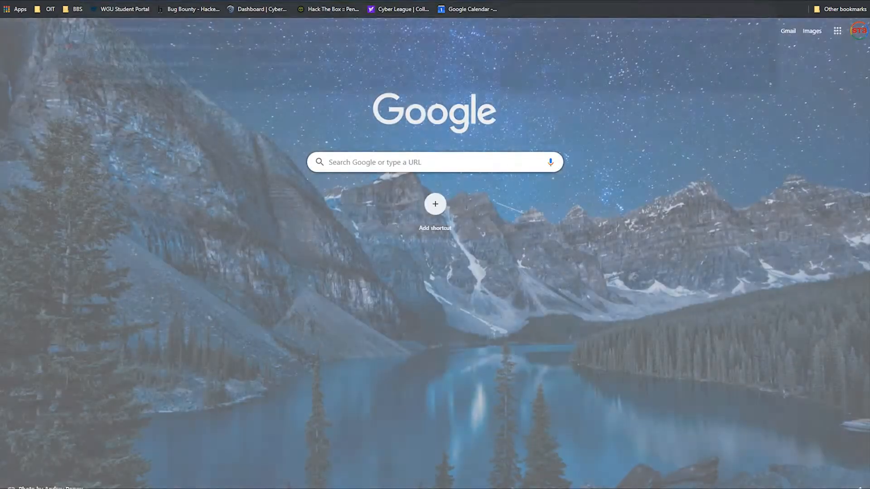
Step: Search '2GB in megabytes' and convert 2 GB on gbmb.org, showing 2048 MB binary
type("2GB in megabytes")
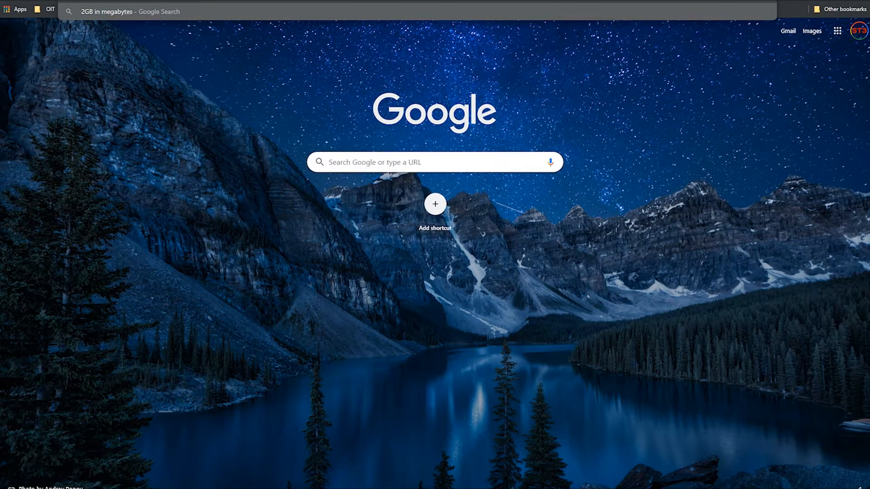
key("Return")
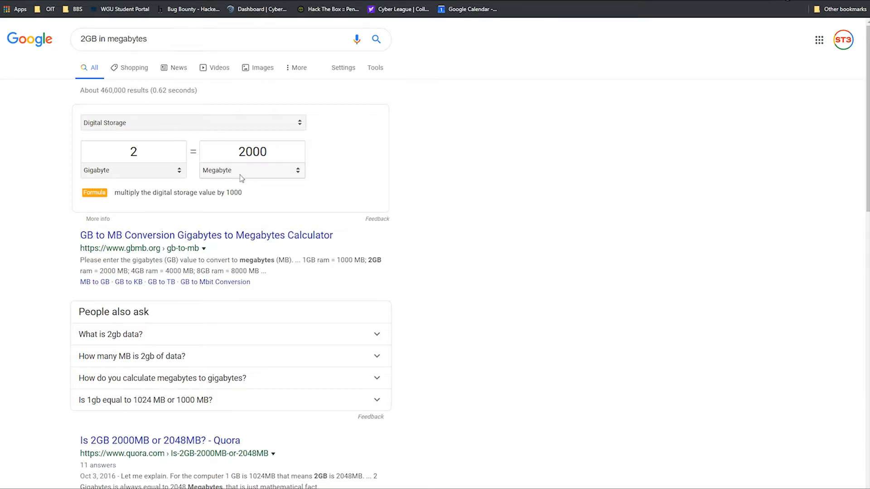
left_click(189, 234)
left_click(304, 164)
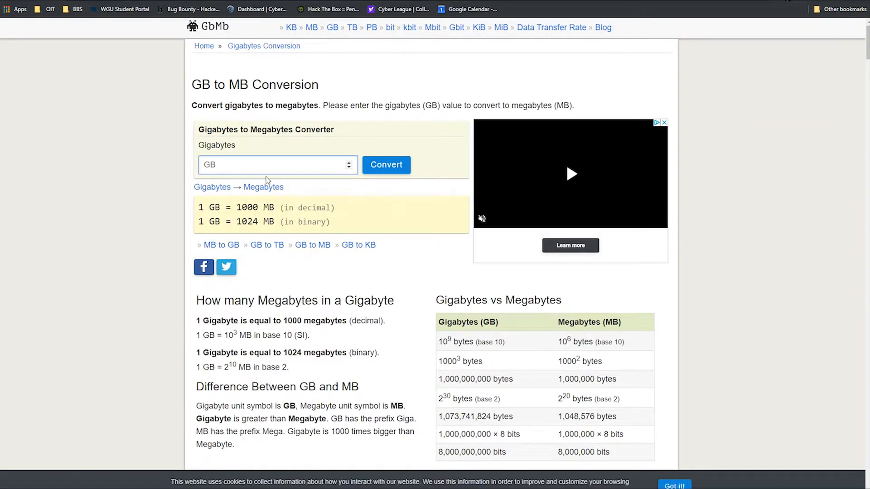
type("2")
key("Return")
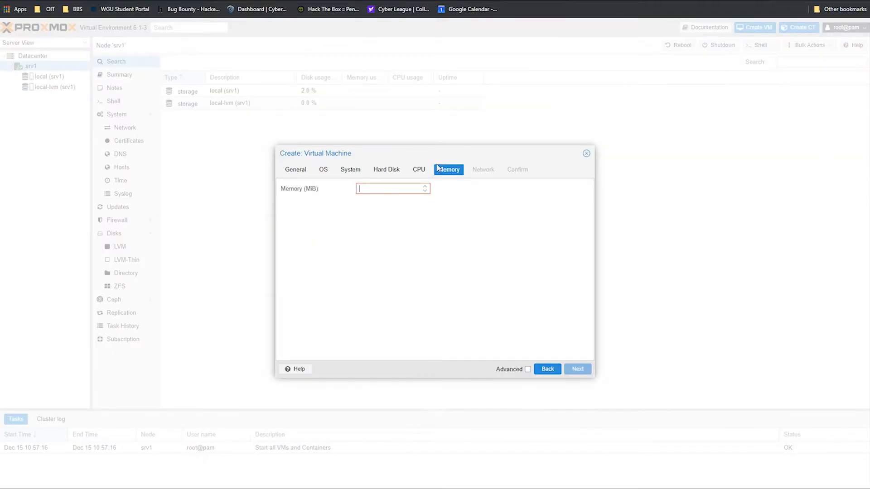
Step: Give the VM 2048 MiB memory, keep vmbr0 network defaults, and finish creating it
type("2048")
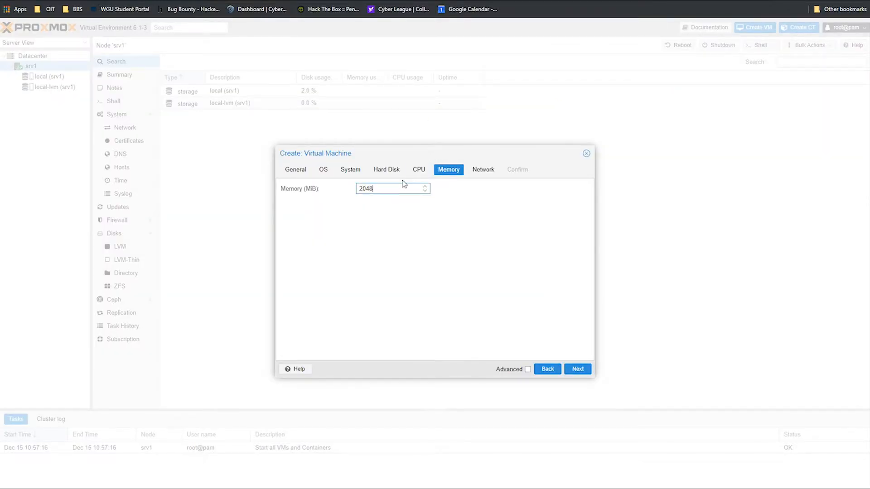
left_click(577, 369)
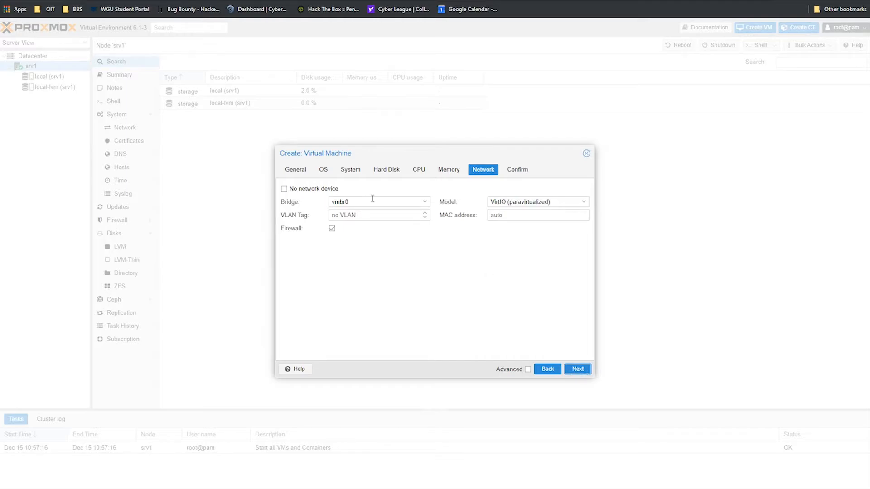
left_click(577, 368)
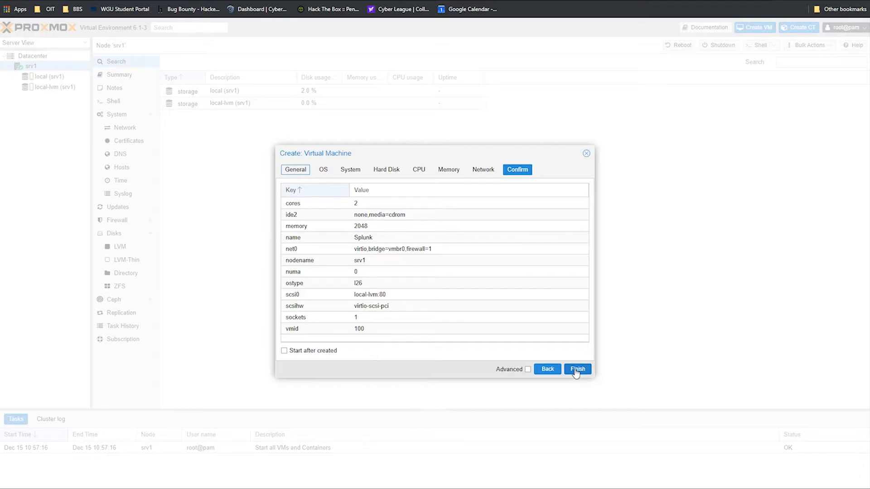
left_click(577, 370)
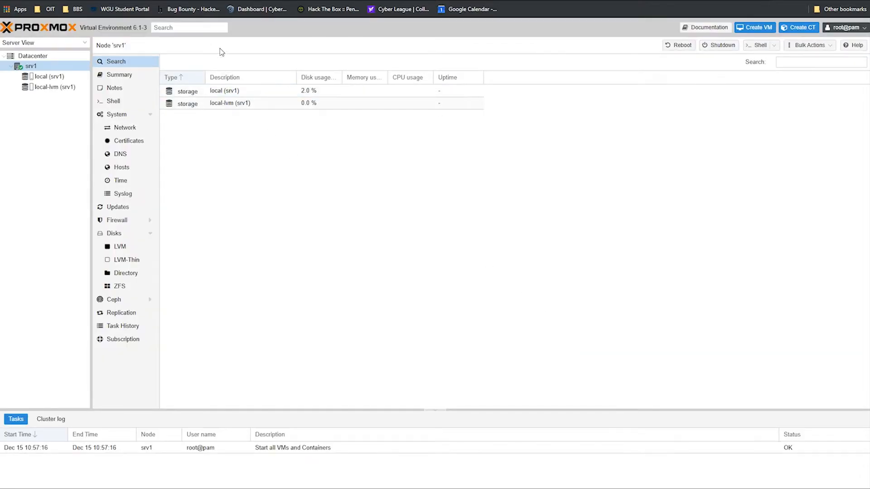
key("ctrl+t")
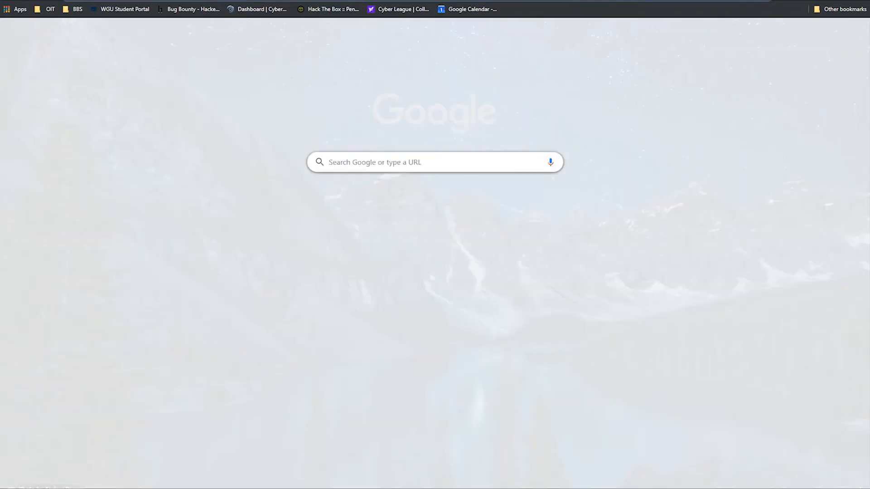
Step: Search for centos and open the CentOS Project website
type("centos")
key("Return")
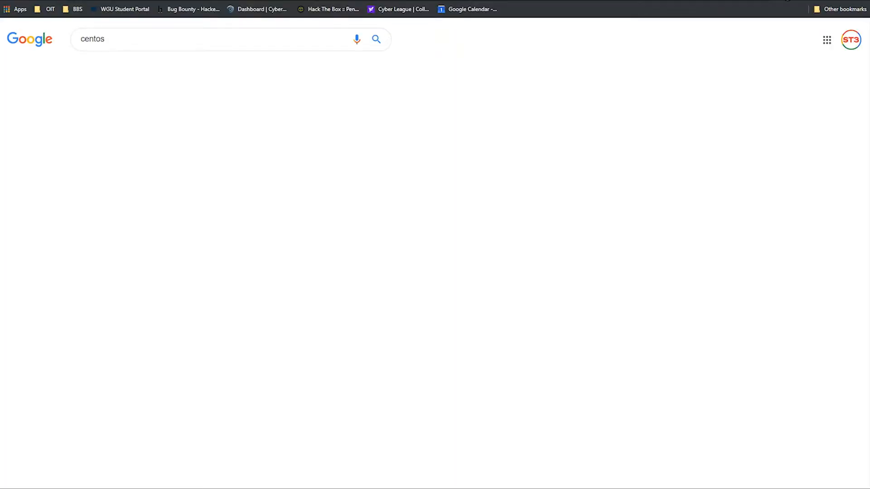
left_click(135, 111)
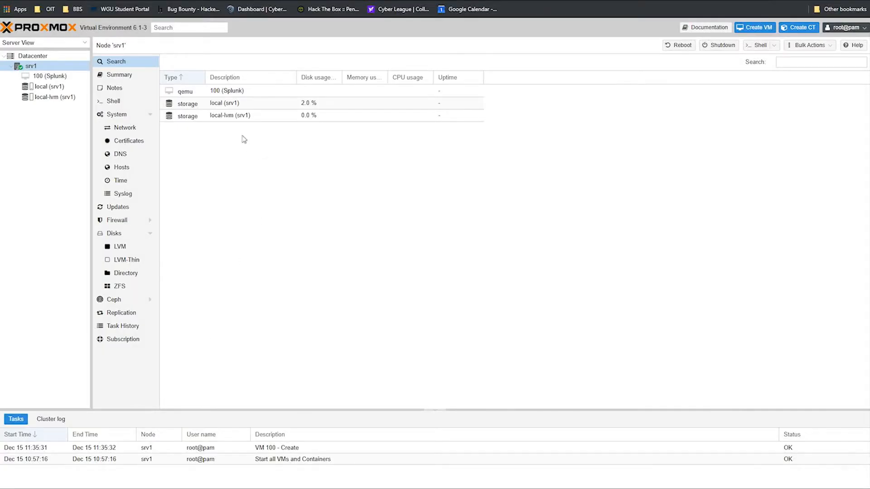
Step: Upload CentOS-8-x86_64-1905-dvd1.iso from Downloads as an ISO image to srv1's local storage
left_click(189, 105)
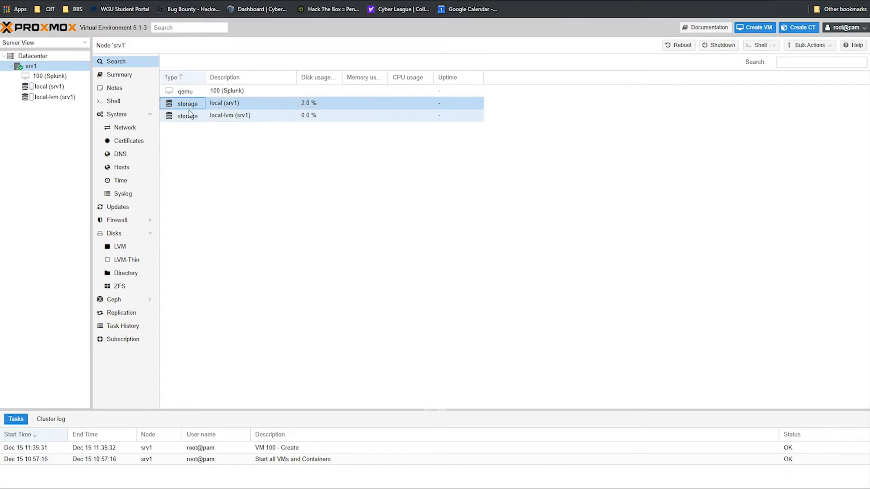
double_click(196, 106)
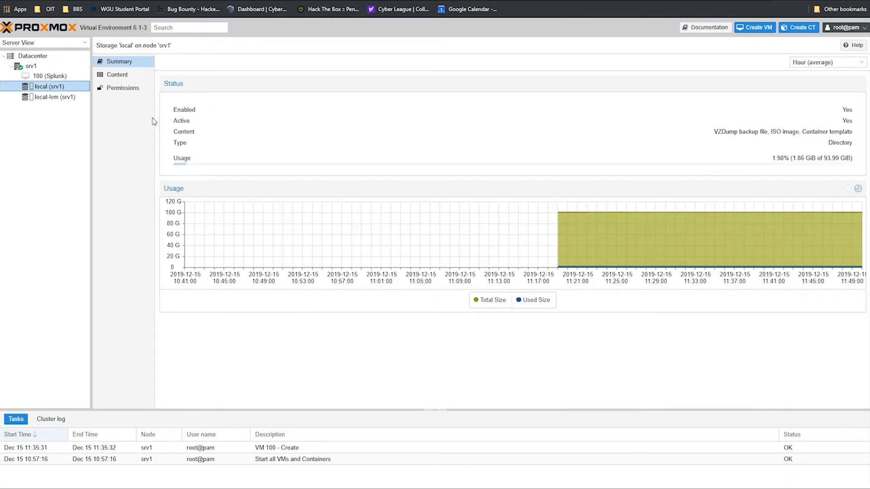
left_click(124, 78)
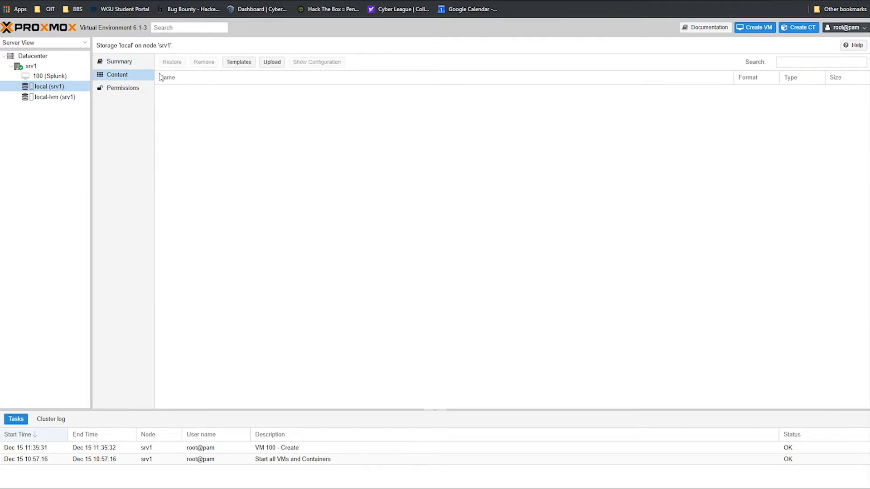
left_click(272, 63)
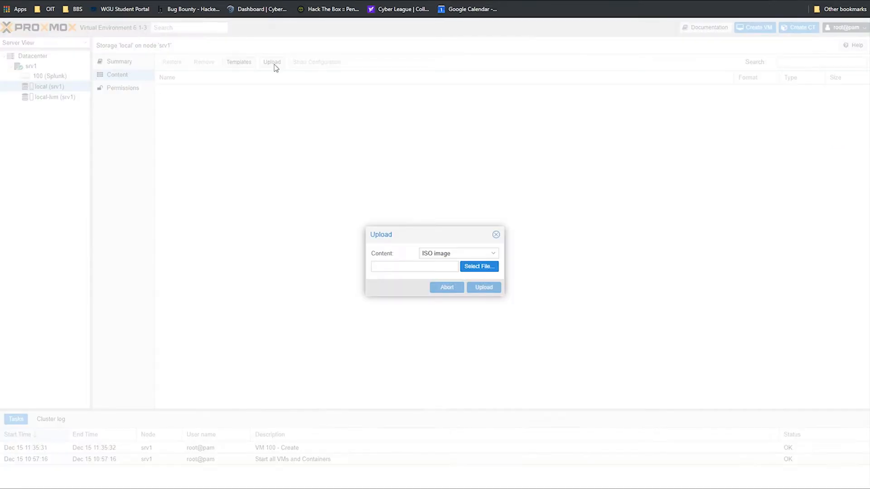
left_click(478, 253)
left_click(489, 264)
left_click(488, 268)
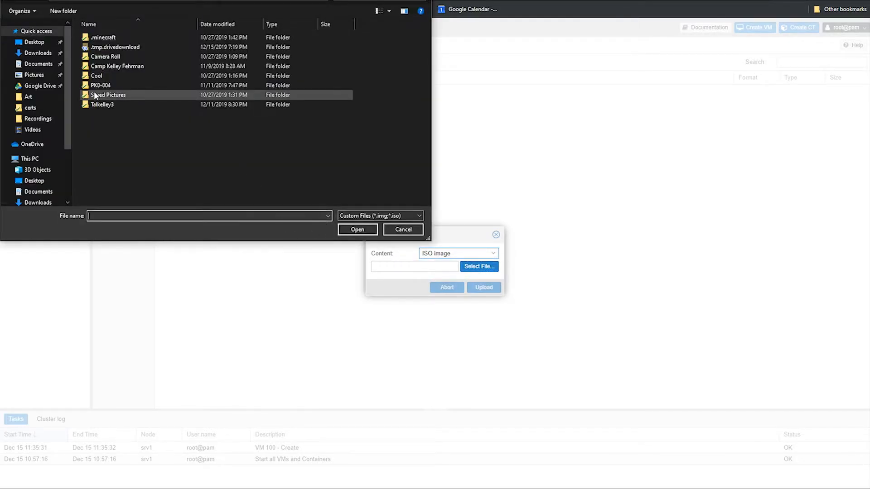
left_click(38, 53)
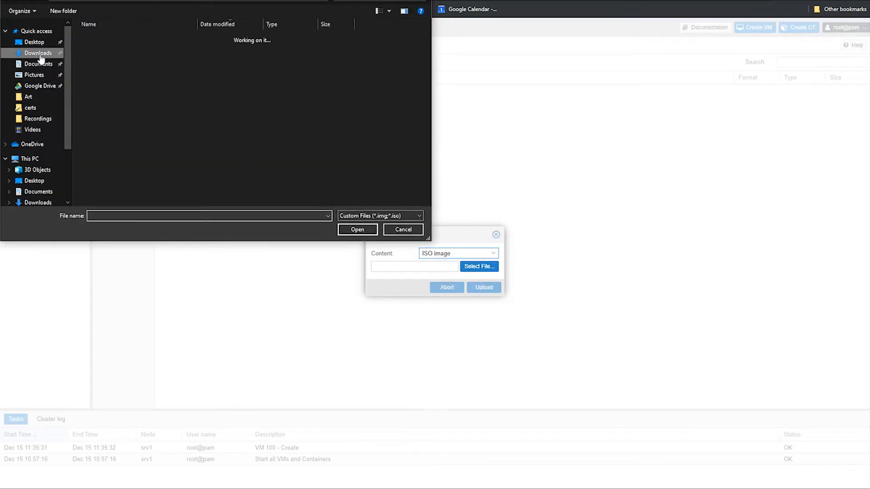
left_click(136, 50)
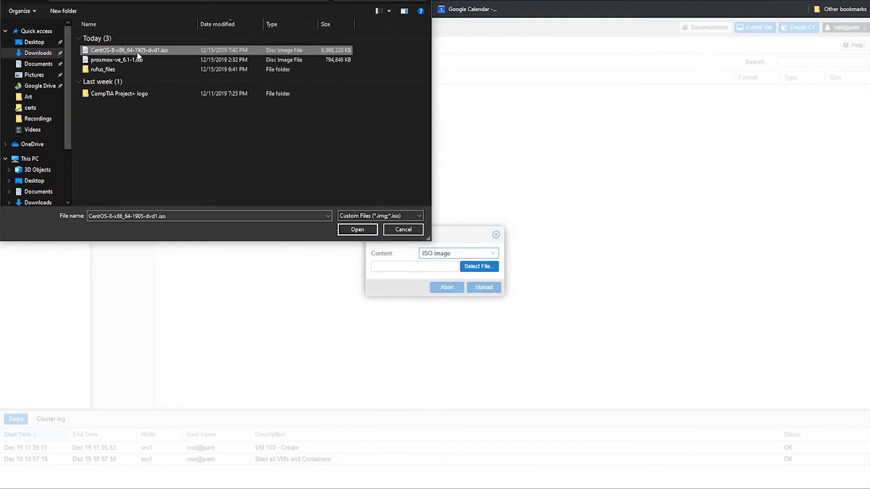
left_click(357, 230)
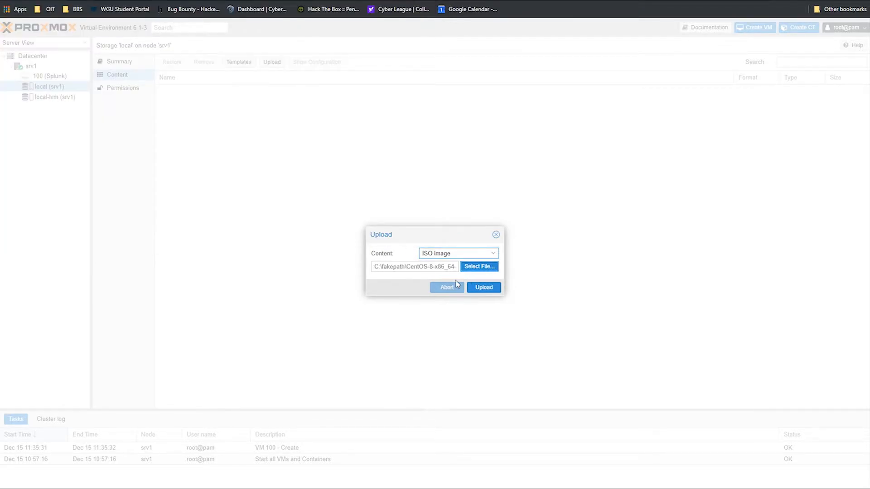
left_click(490, 289)
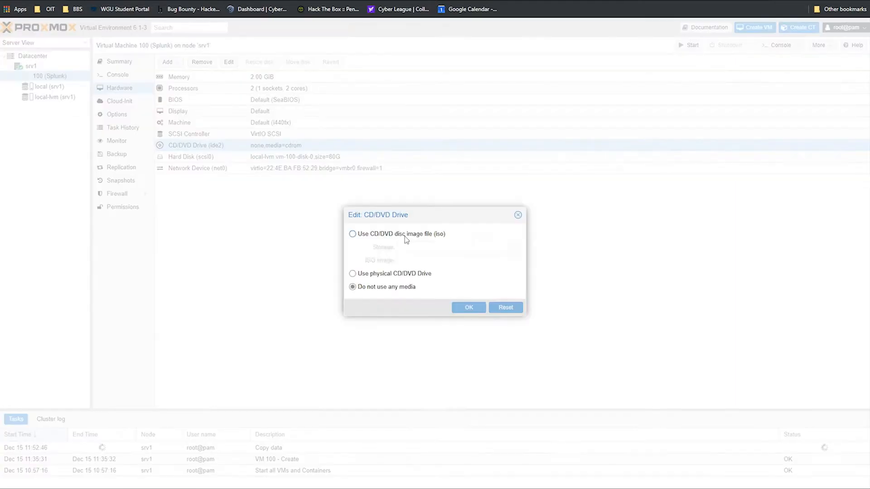
Step: Load the CentOS ISO into VM 100's CD/DVD drive
left_click(352, 234)
left_click(514, 260)
left_click(453, 285)
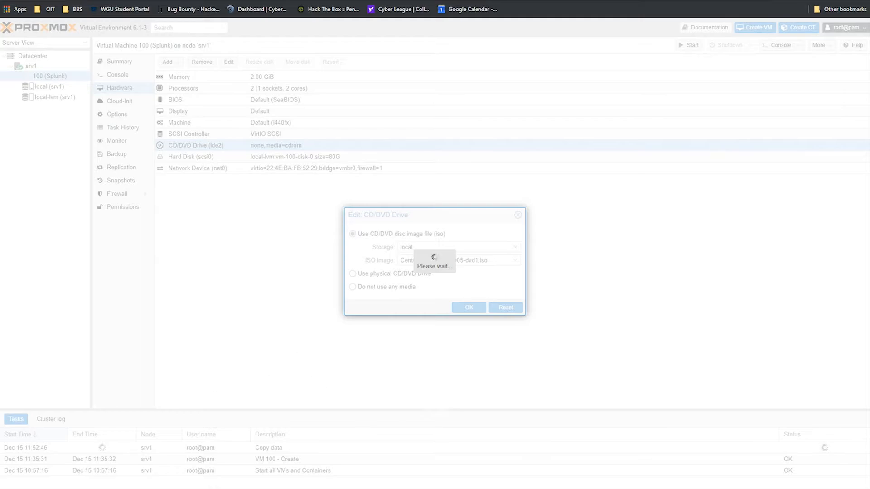
left_click(518, 215)
Step: Start VM 100 (Splunk) and view its console showing the CentOS boot menu
double_click(32, 448)
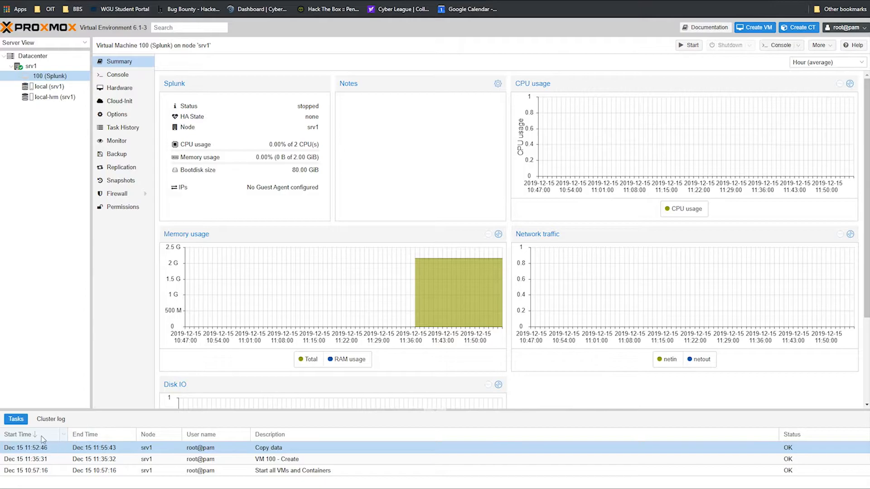
right_click(48, 78)
left_click(66, 96)
left_click(112, 78)
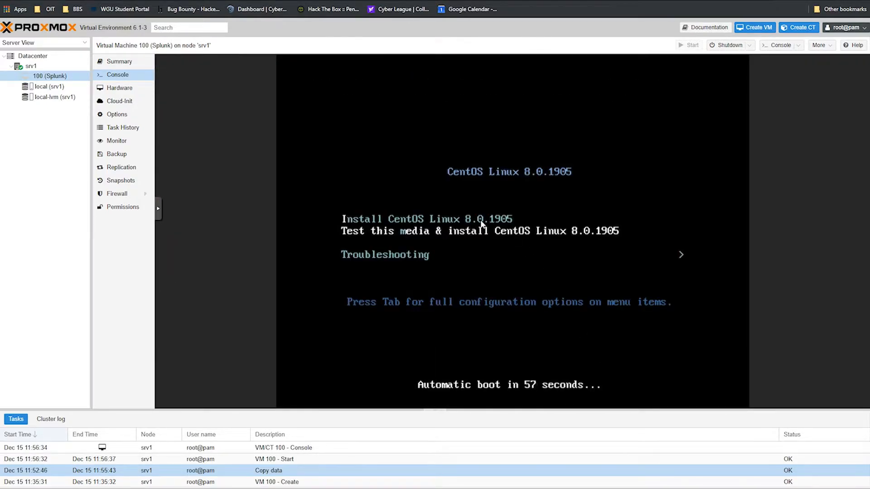
Step: Boot the Install CentOS Linux 8.0.1905 entry and skip the media check
key("Return")
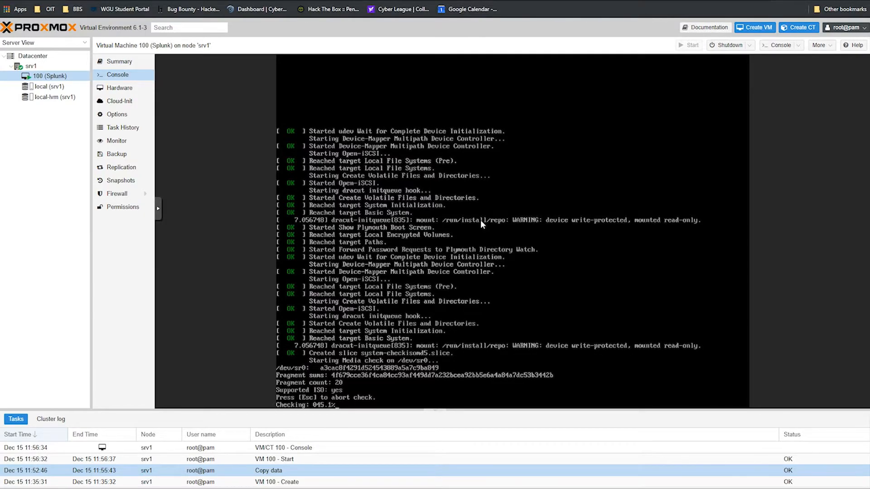
key("Escape")
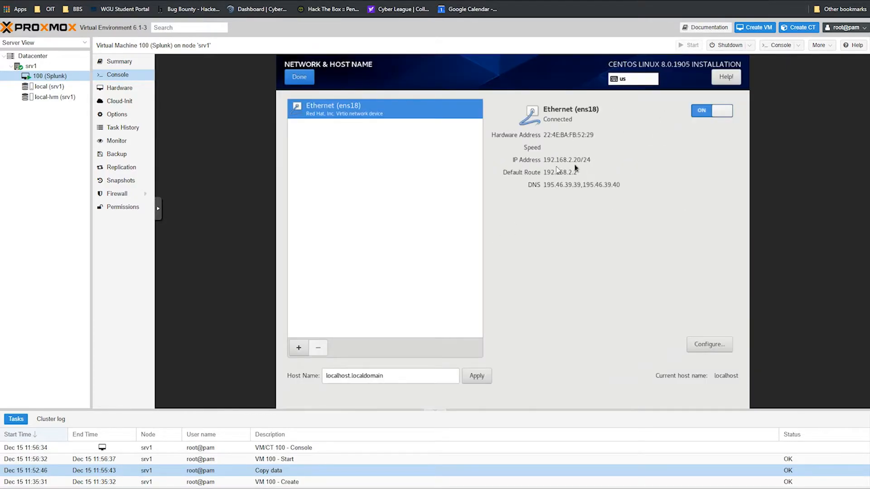
Step: Set the host name to splunk.localdomain, then confirm the network and installation destination settings
triple_click(389, 376)
type("splunk.localdomain")
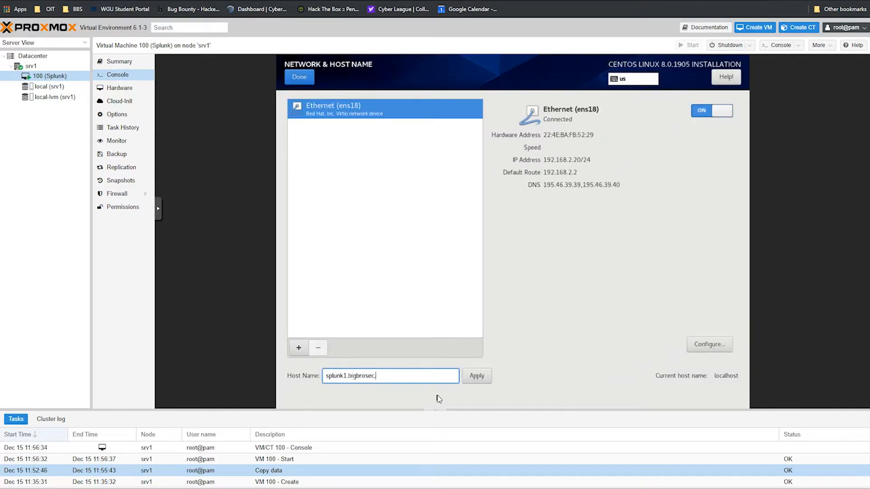
left_click(477, 376)
left_click(299, 76)
left_click(657, 181)
left_click(299, 76)
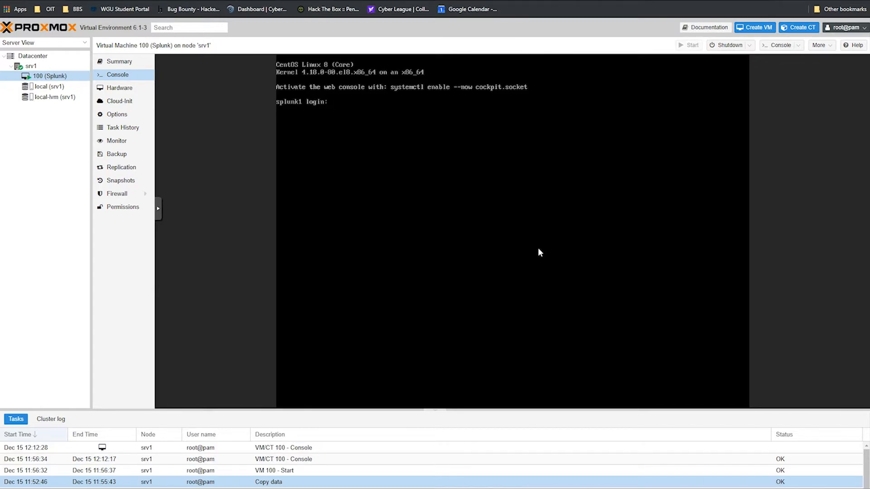
key("Return")
key("Return")
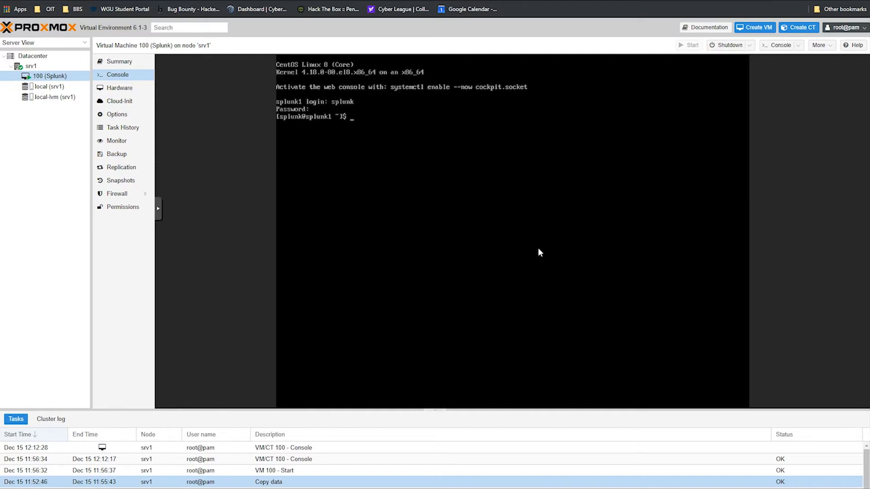
key("ctrl+l")
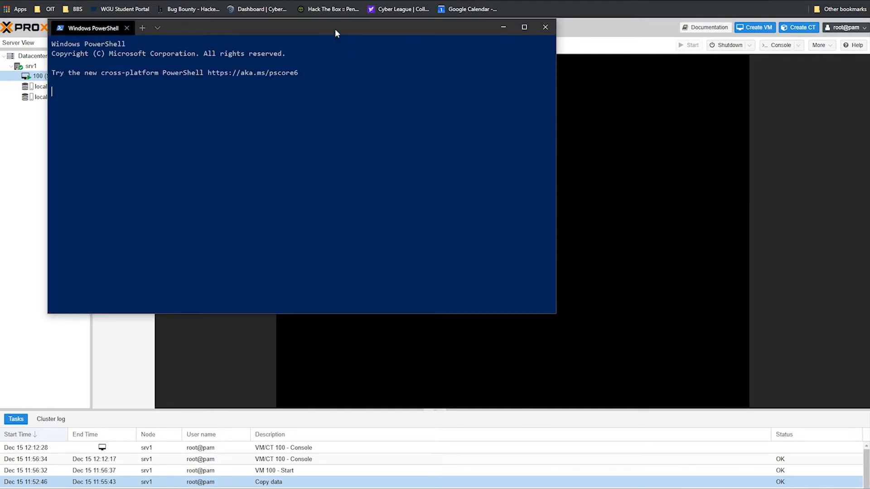
left_click_drag(335, 29, 569, 167)
type("ssh sp")
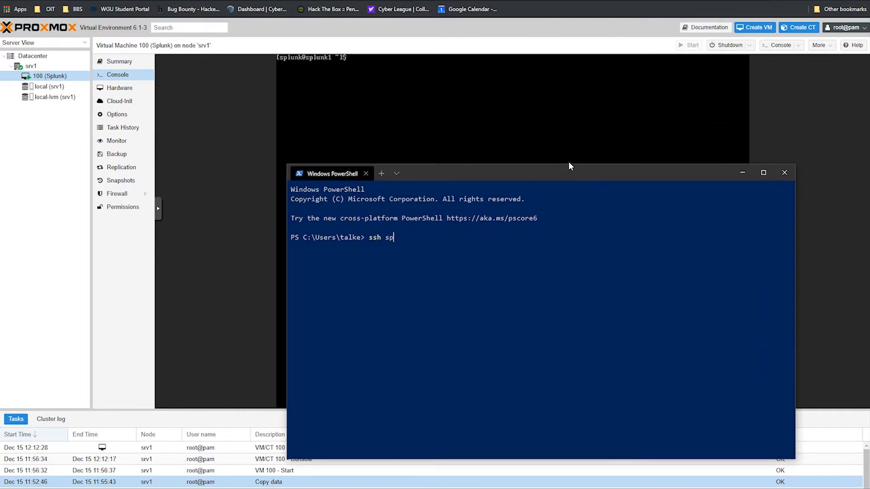
type("lunk@192.168.2.20")
Step: Try SSH to 192.168.2.20, delete the stale .ssh/known_hosts file, and clear the window
key("Return")
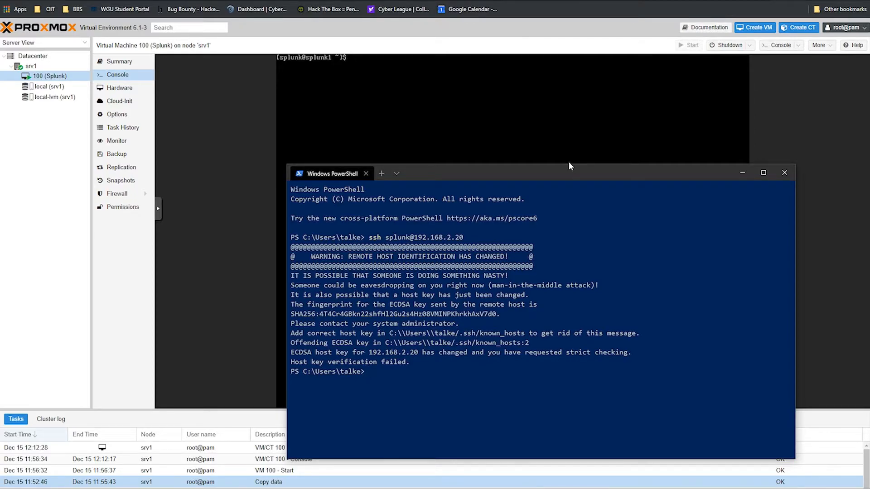
type("rm C:\\\\Users\\\\talke/.ssh/know")
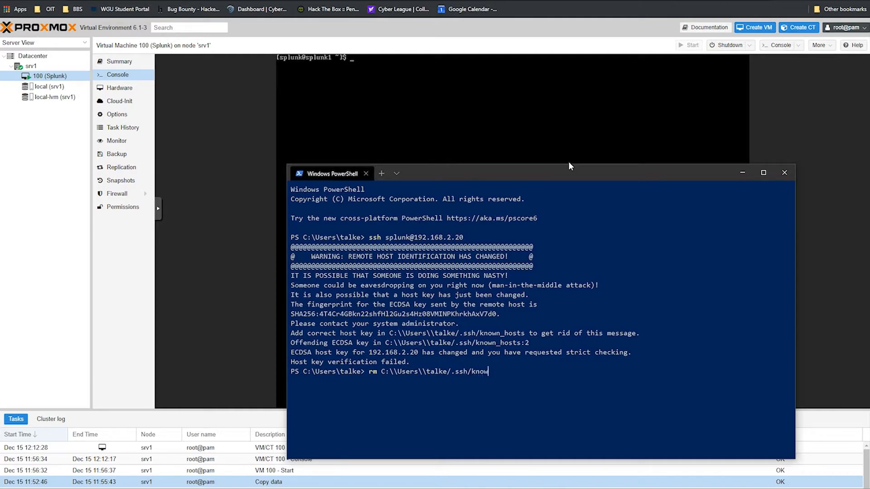
type("n_hosts")
key("Return")
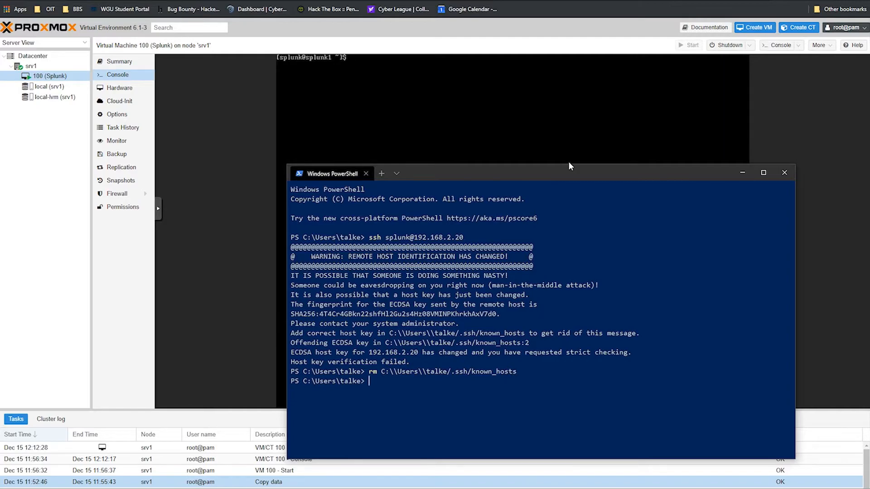
key("Up")
type(":")
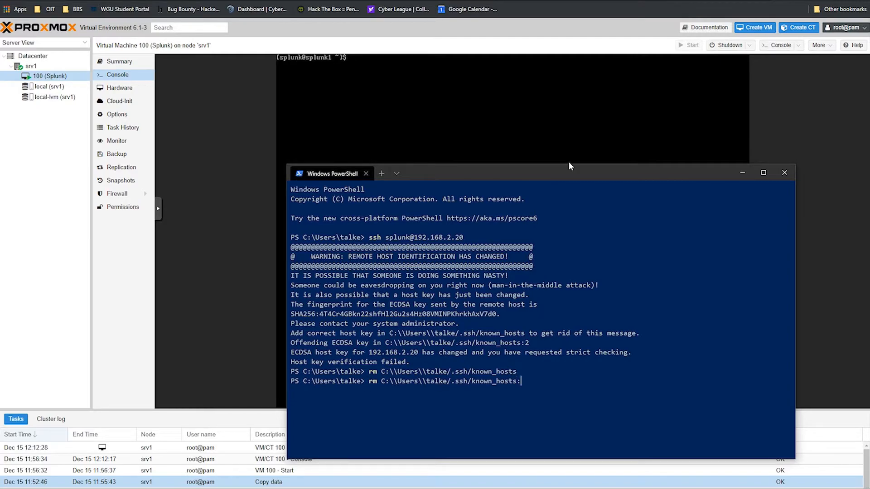
type("2")
key("Return")
type("clear")
key("Return")
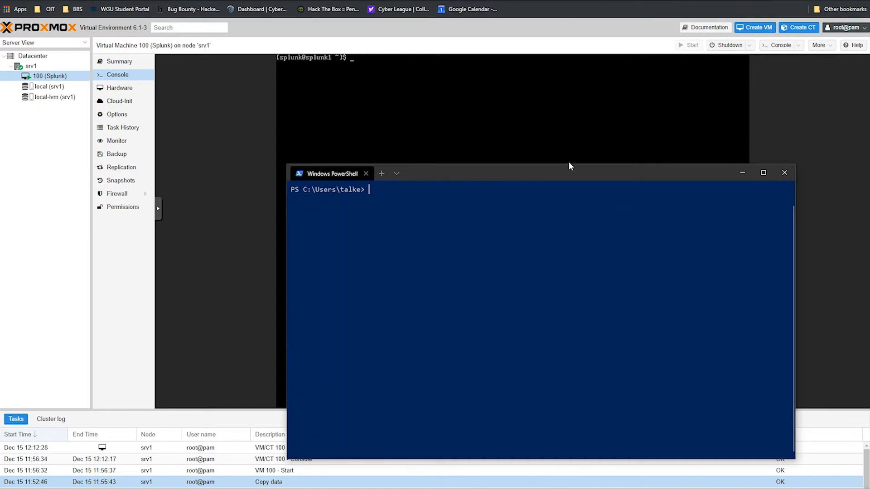
key("Up")
key("Up")
key("BackSpace")
key("BackSpace")
key("Up")
key("Up")
key("Return")
type("yes")
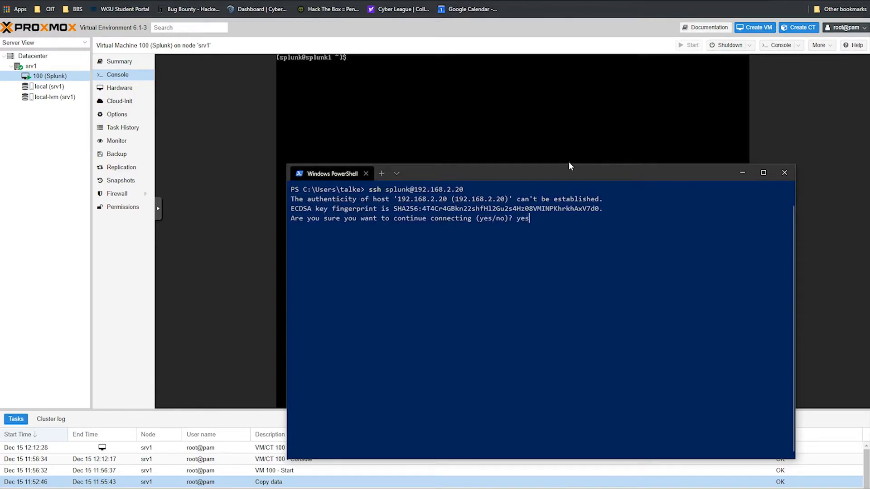
key("Return")
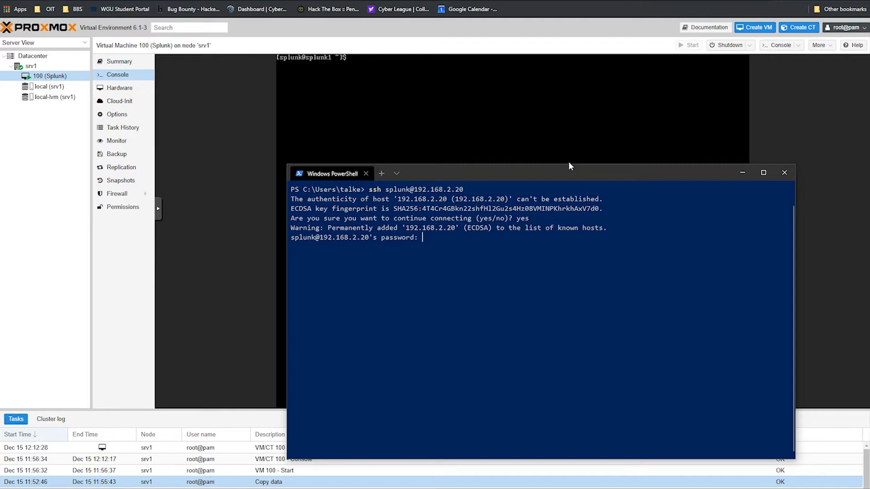
key("Return")
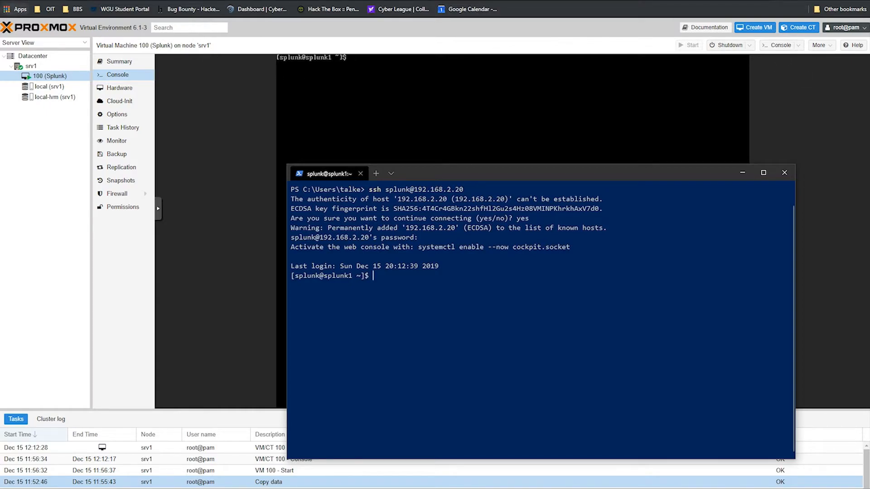
left_click(817, 0)
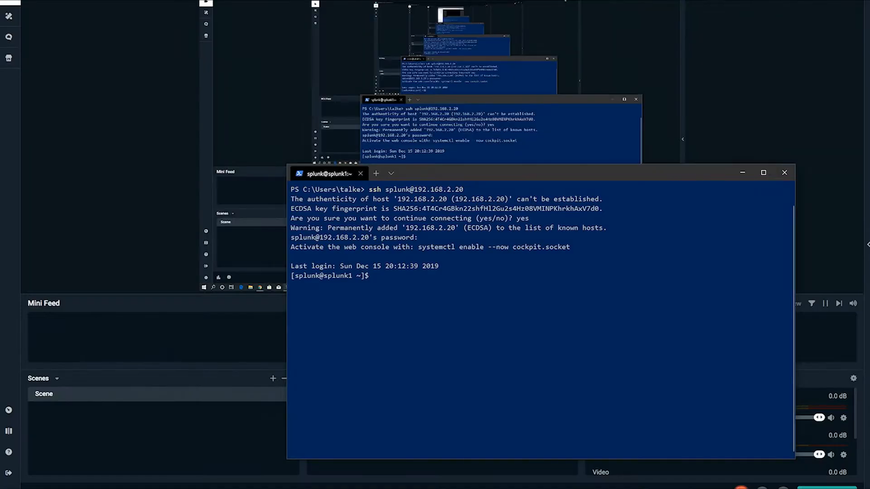
Step: Maximize the terminal, then try loading the Splunk web interface at 192.168.2.20:8000
left_click(761, 173)
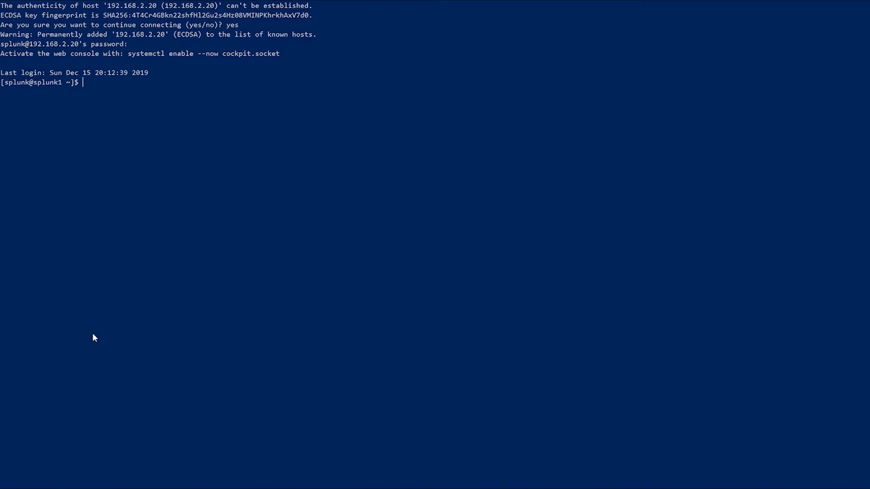
key("alt+Tab")
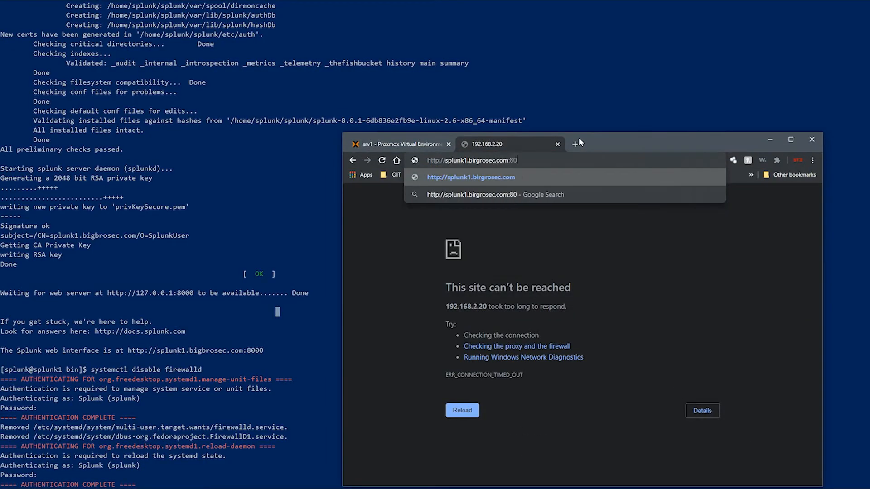
key("Return")
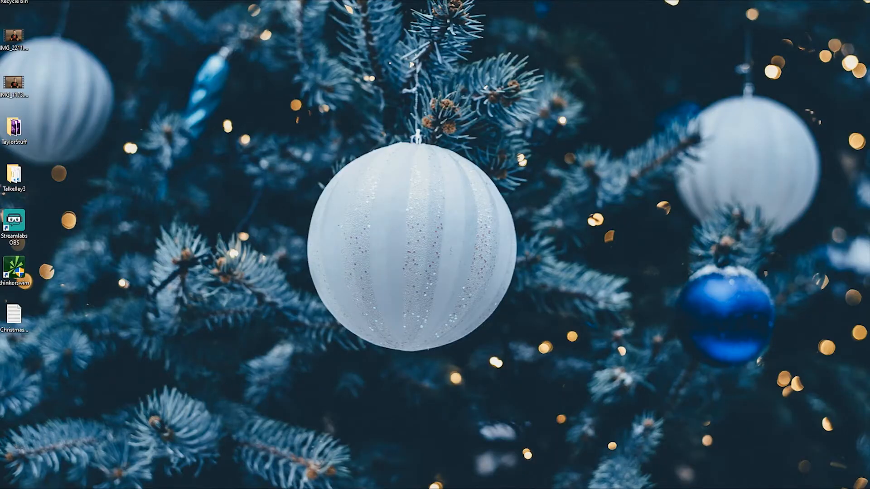
Step: Restore the 'Login | Splunk - Google Chrome' window from its taskbar preview
mouse_move(106, 488)
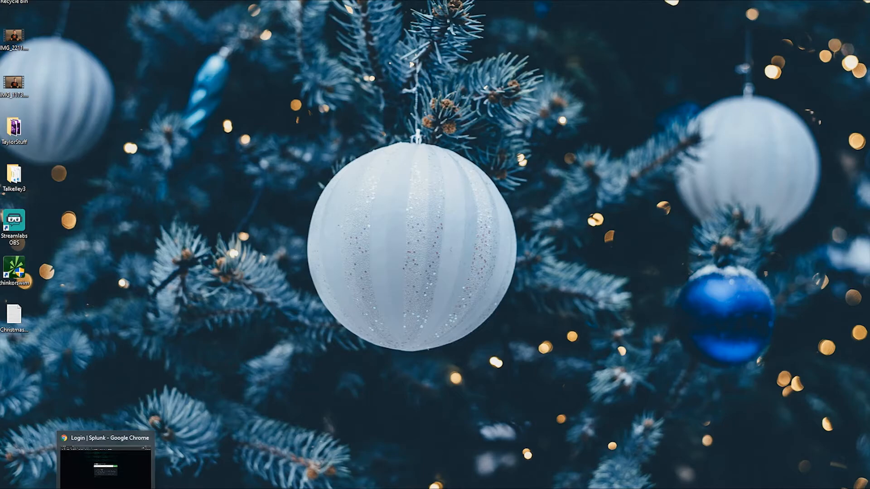
left_click(129, 475)
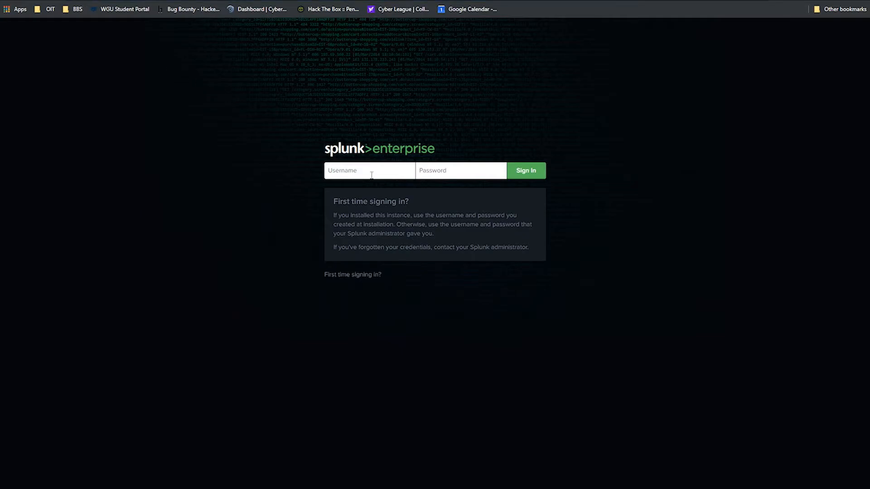
Step: Sign in as admin and dismiss the usage-data and Python 3.7 notices permanently
type("adm••")
key("Return")
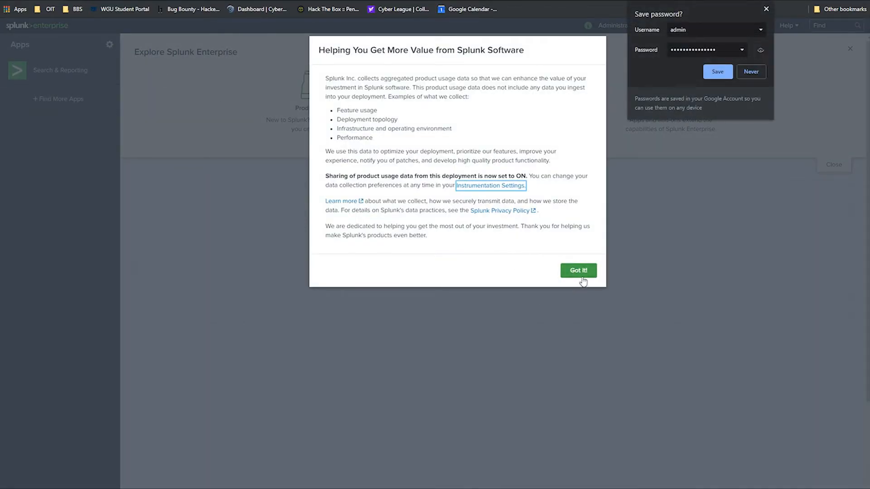
left_click(582, 280)
left_click(583, 280)
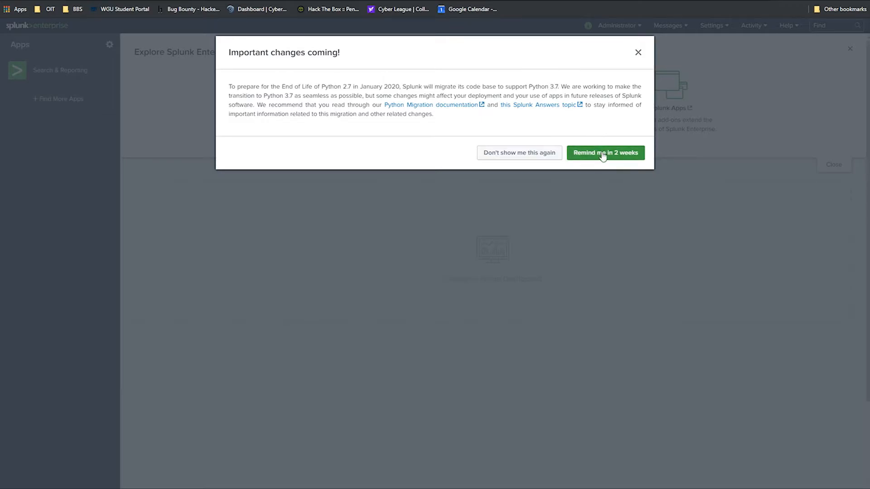
left_click(525, 154)
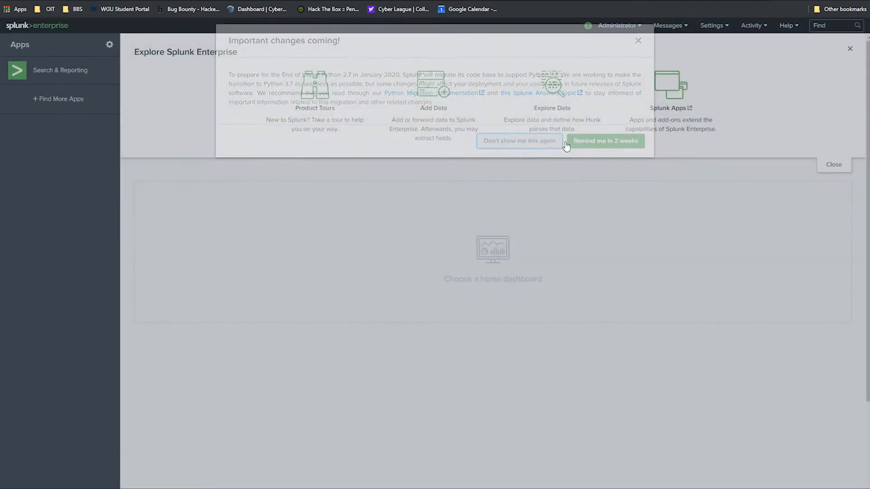
left_click(720, 26)
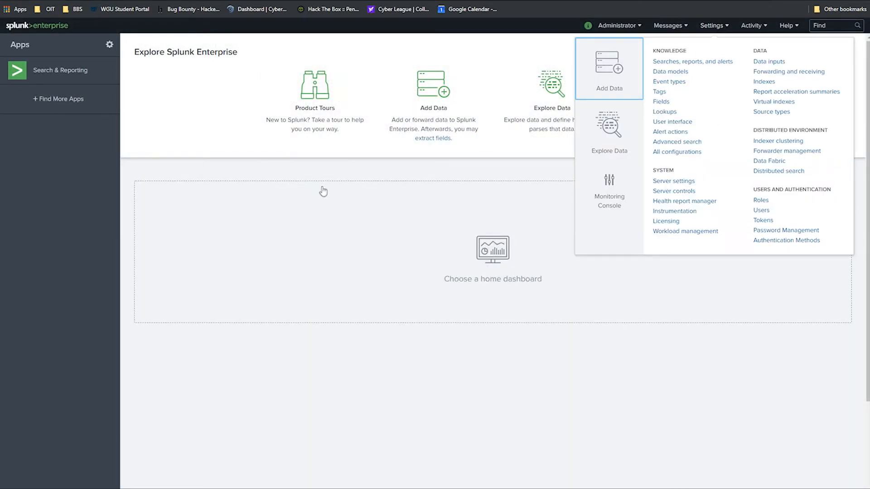
Step: Search Find More Apps for 'fortigate' and start installing the Fortinet FortiGate Add-On for Splunk
left_click(411, 173)
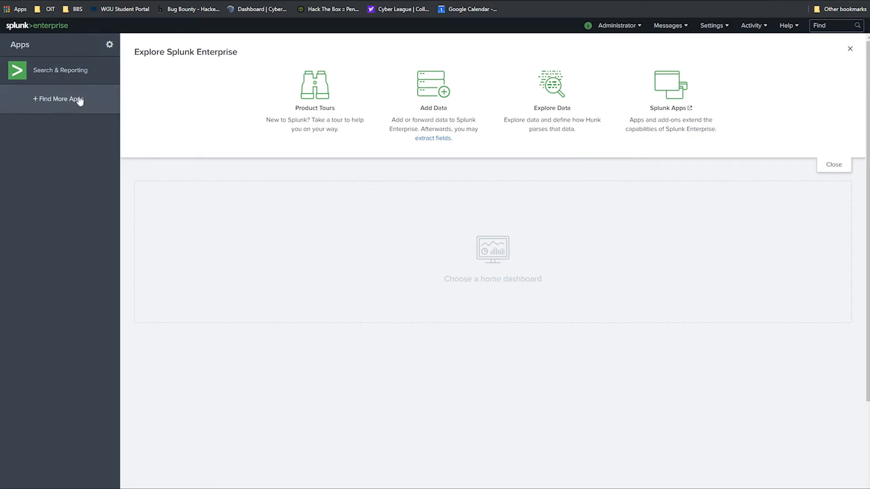
left_click(101, 90)
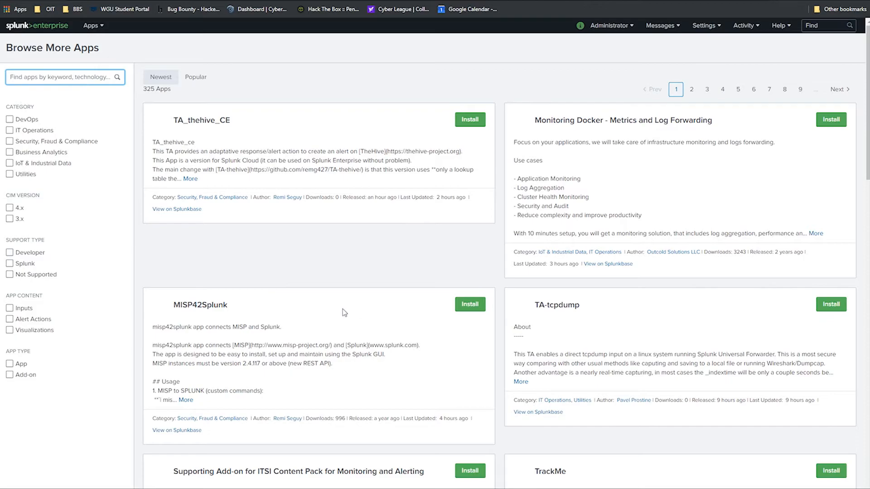
type("fortigate")
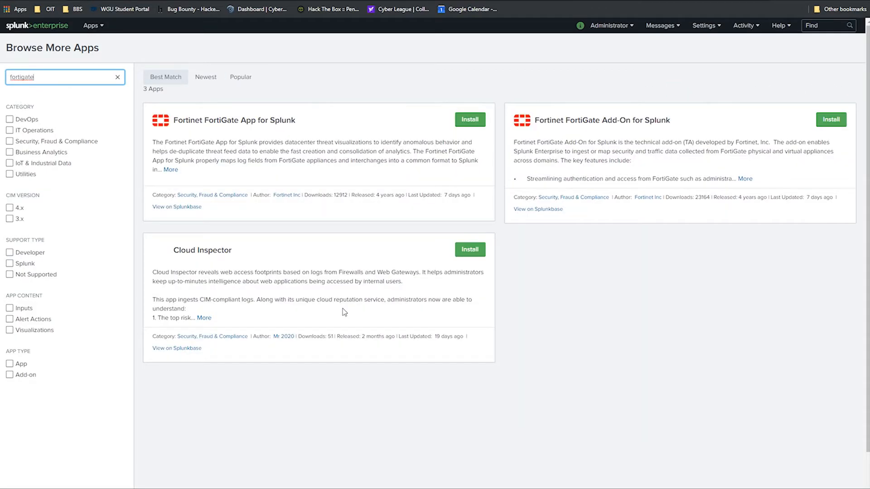
left_click(829, 121)
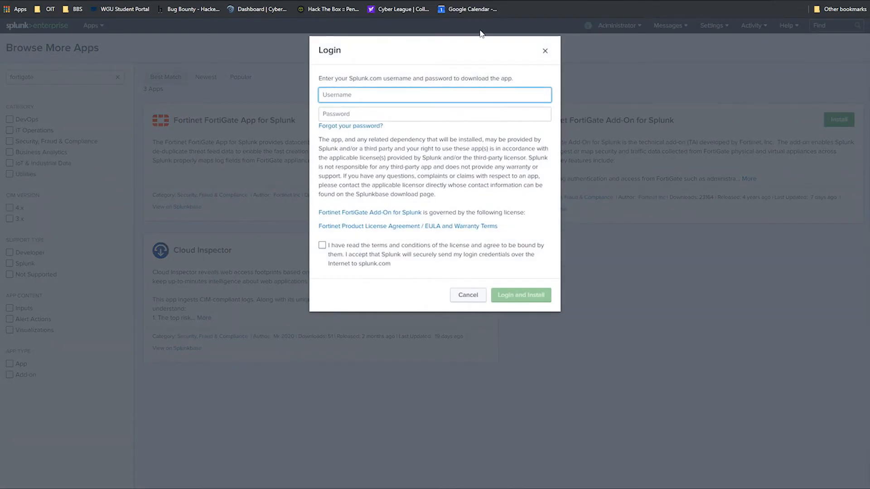
Step: Enter the Splunk.com password, accept the license terms, and install the Fortinet FortiGate Add-On
key("Escape")
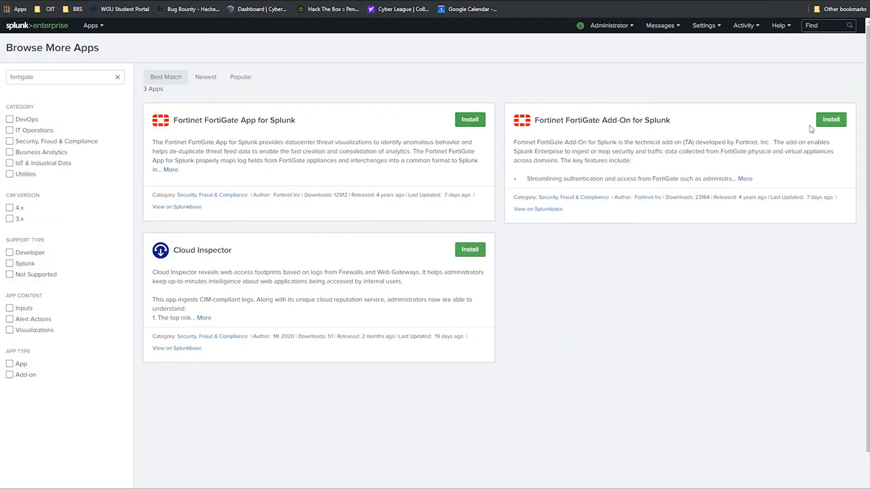
left_click(719, 72)
left_click(831, 120)
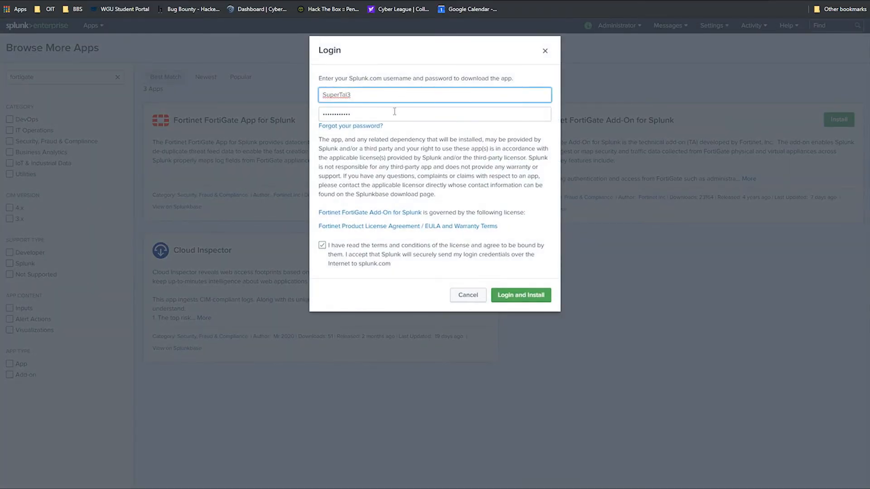
double_click(360, 112)
key("BackSpace")
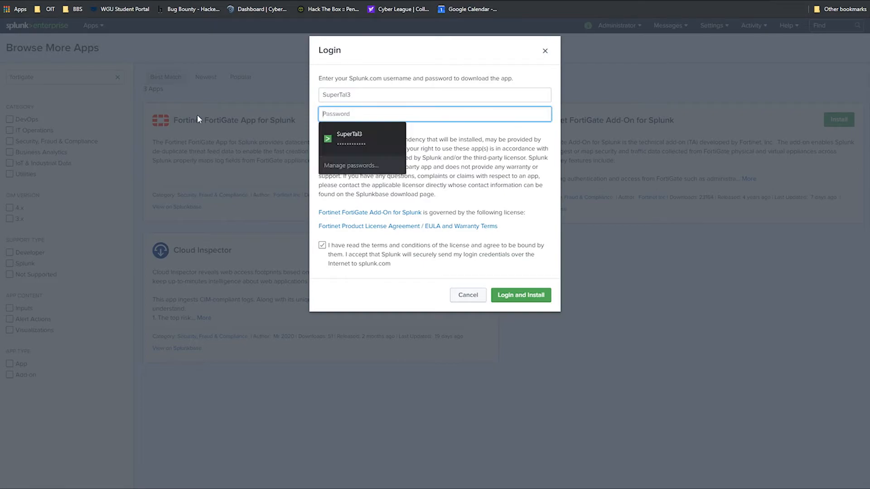
type("*******")
left_click(410, 265)
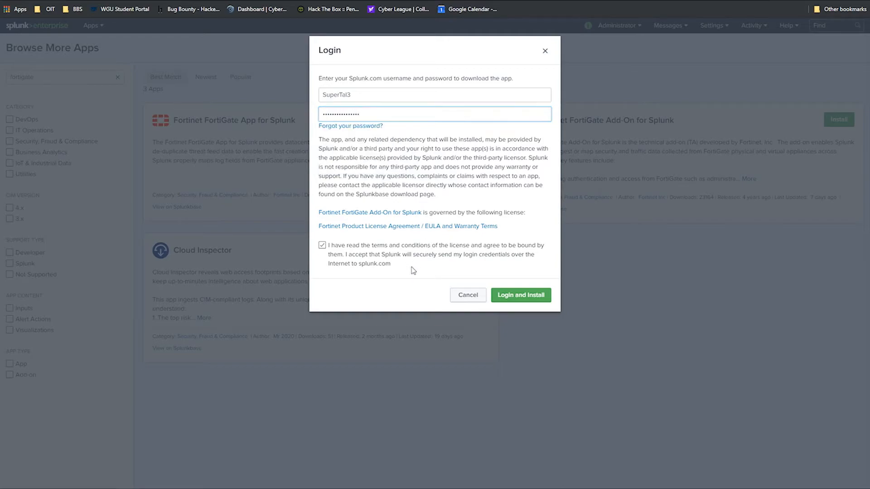
left_click(321, 247)
left_click(522, 297)
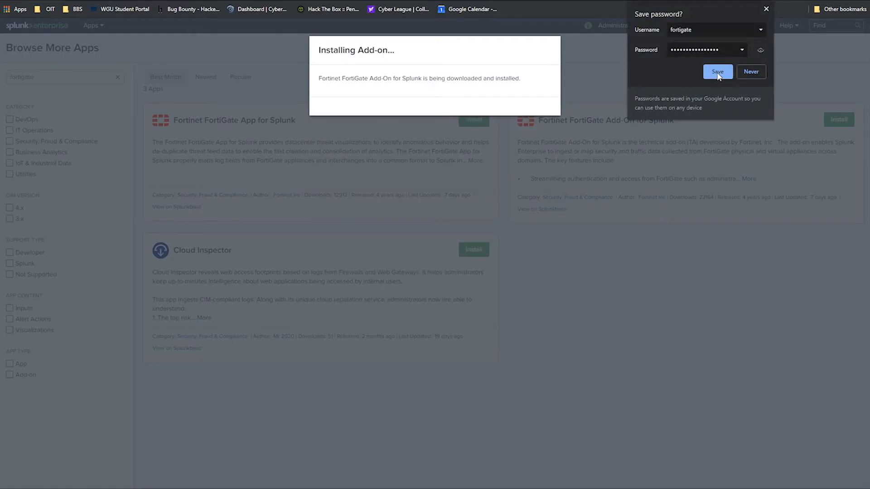
left_click(766, 9)
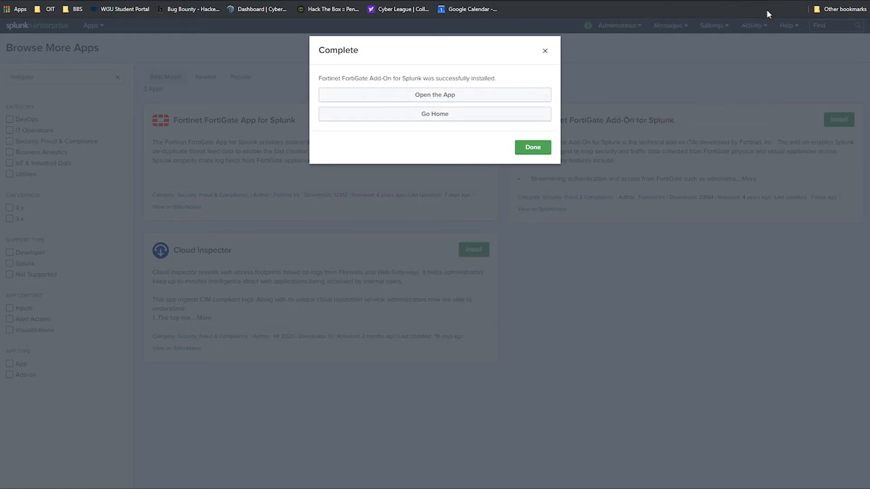
Step: Install the Fortinet FortiGate App for Splunk, re-entering the Splunk.com username and password
left_click(522, 149)
left_click(470, 120)
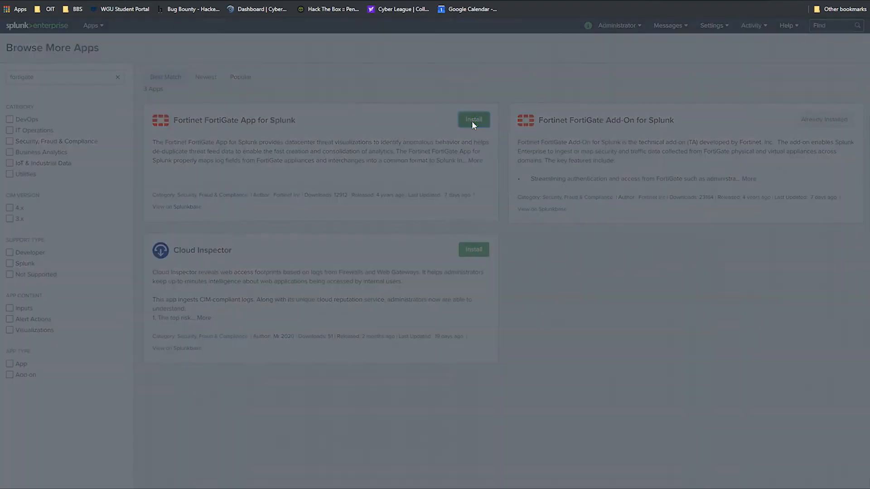
key("ctrl+a")
key("BackSpace")
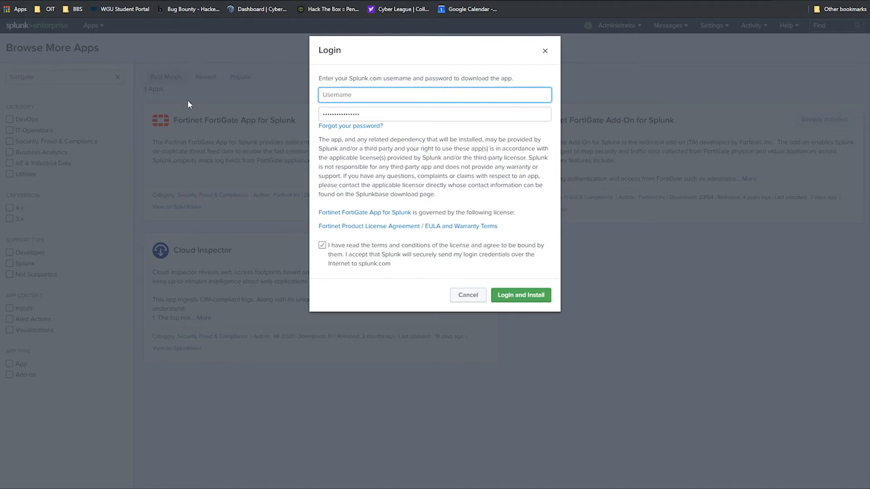
key("Tab")
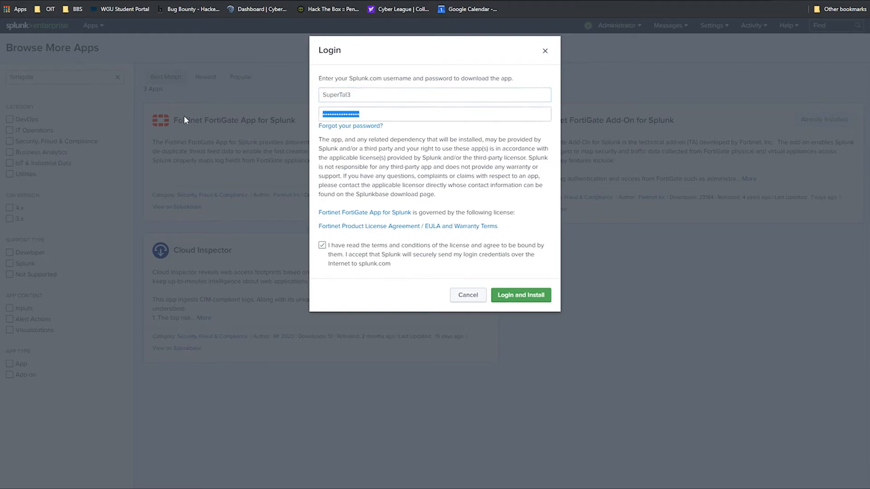
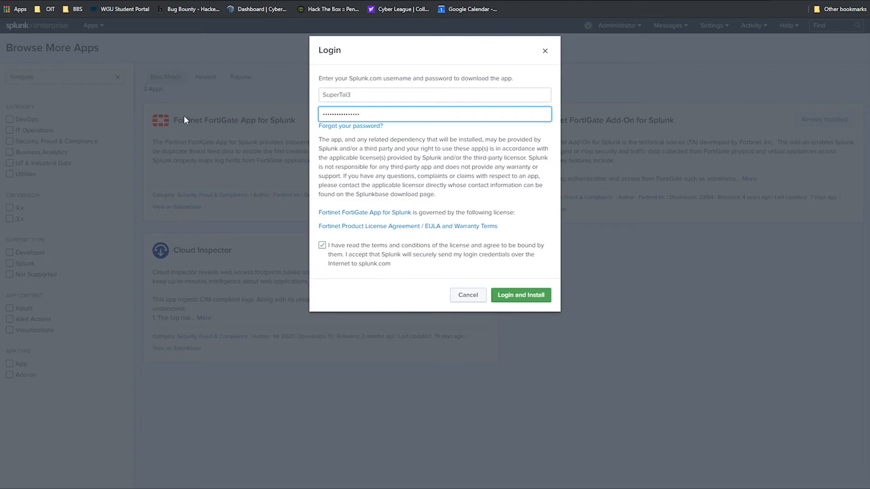
left_click(525, 297)
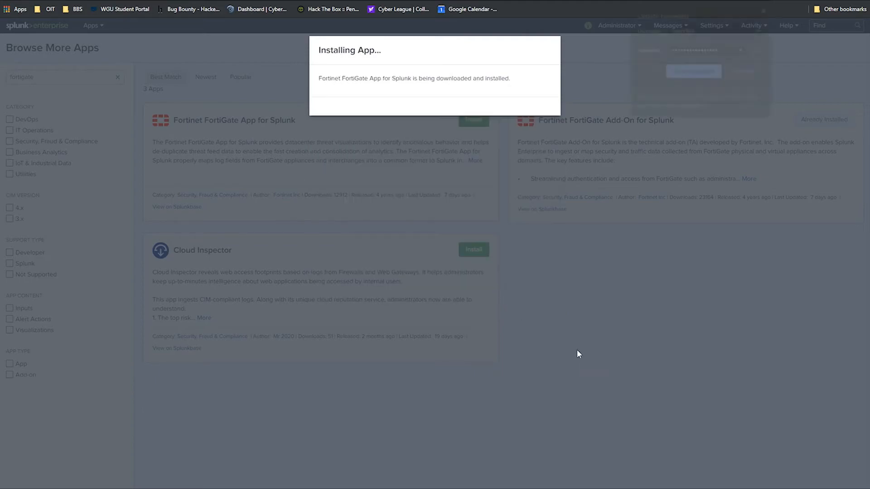
left_click(692, 72)
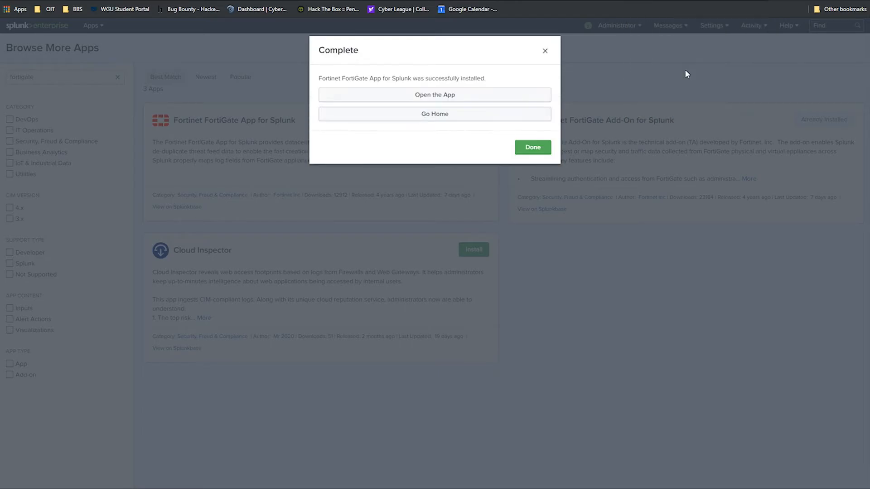
left_click(536, 149)
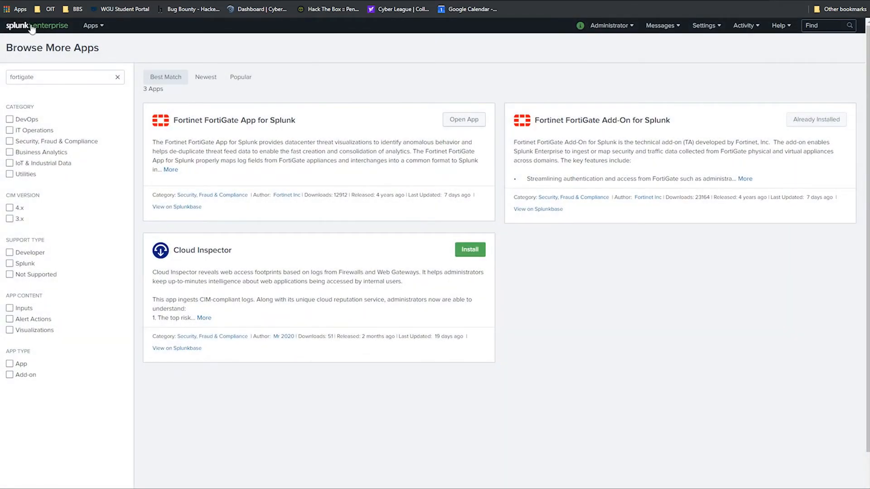
Step: View the Fortinet FortiGate App dashboard, then return to the Splunk home page
left_click(32, 29)
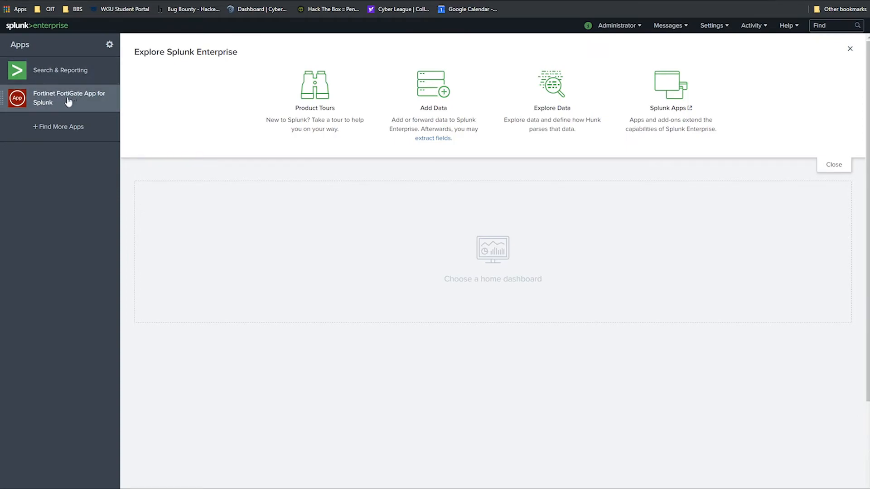
left_click(63, 101)
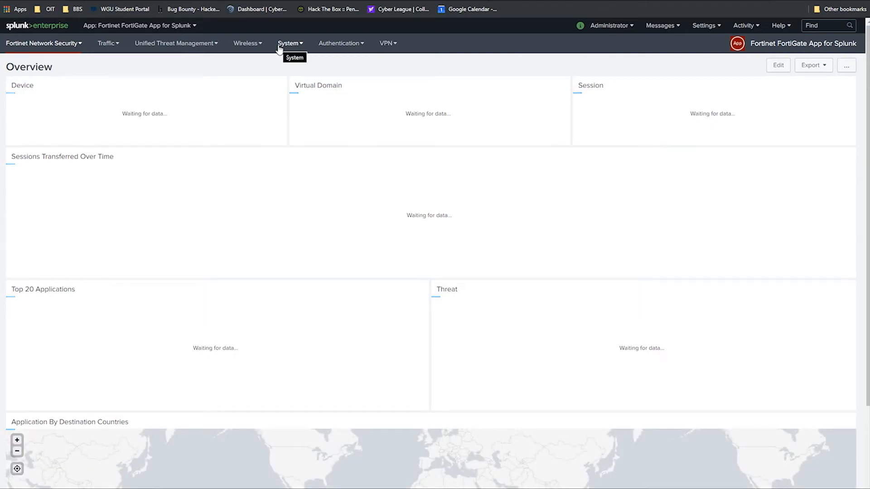
left_click(45, 25)
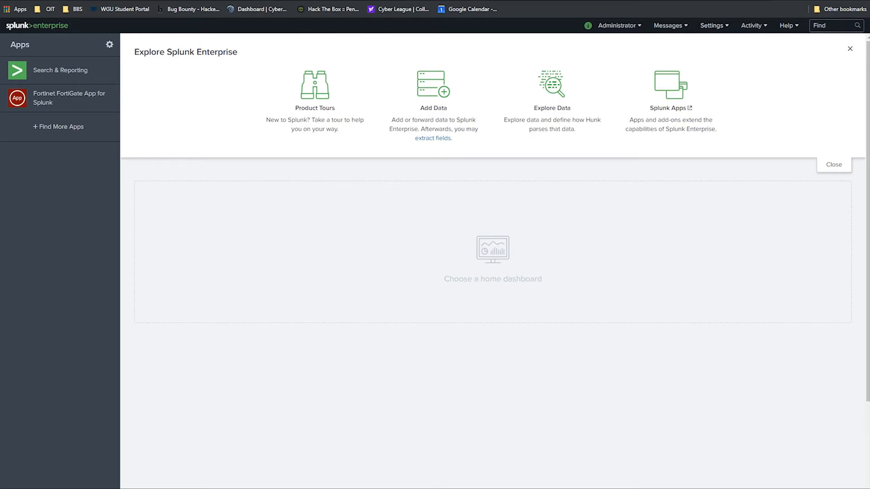
Step: Request a Splunk restart from Settings > Server controls
left_click(715, 25)
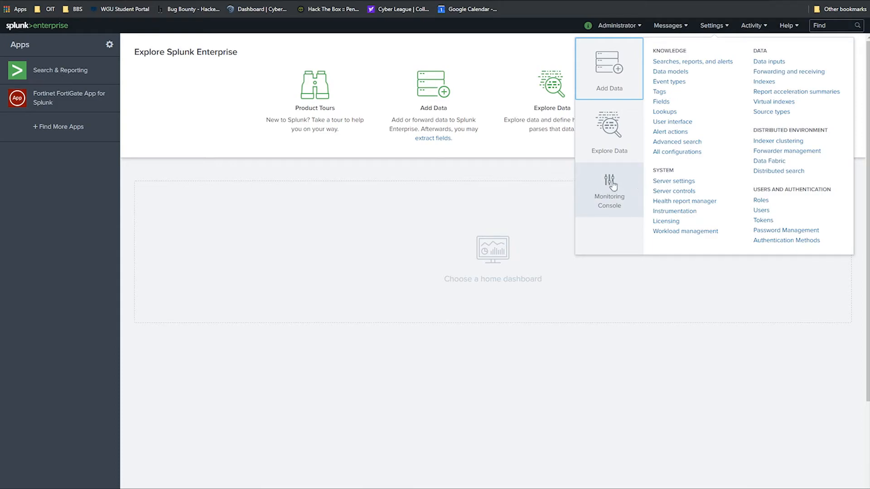
left_click(674, 192)
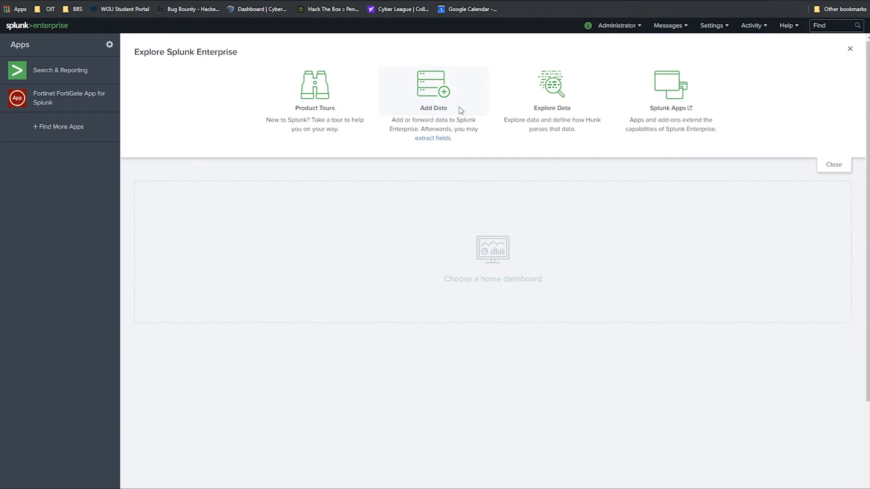
left_click(287, 124)
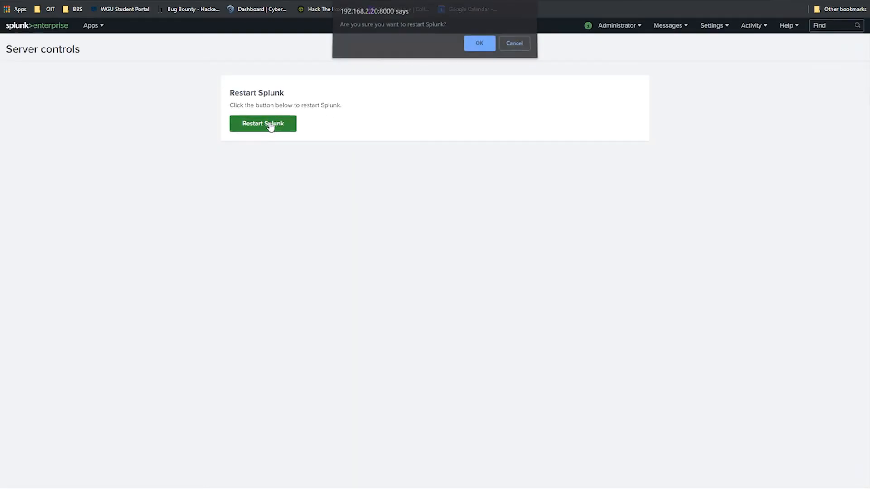
Step: Confirm the Splunk restart and proceed past the certificate warning to 192.168.2.2
left_click(479, 47)
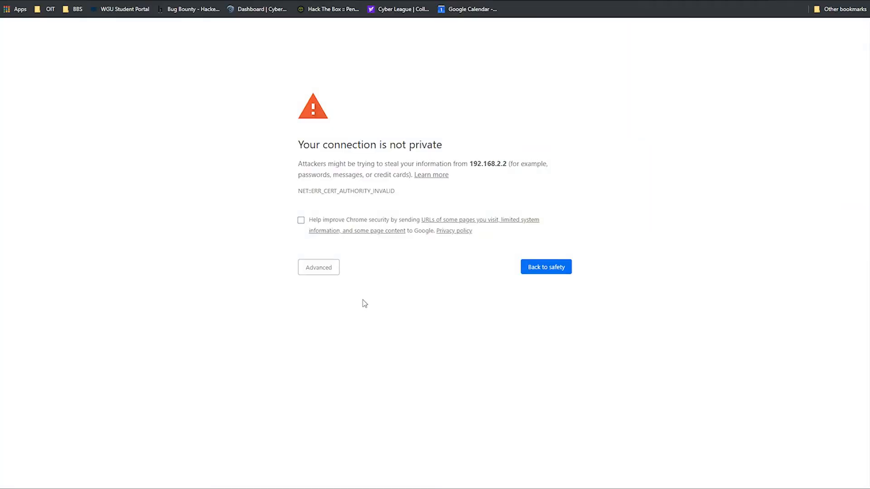
left_click(312, 270)
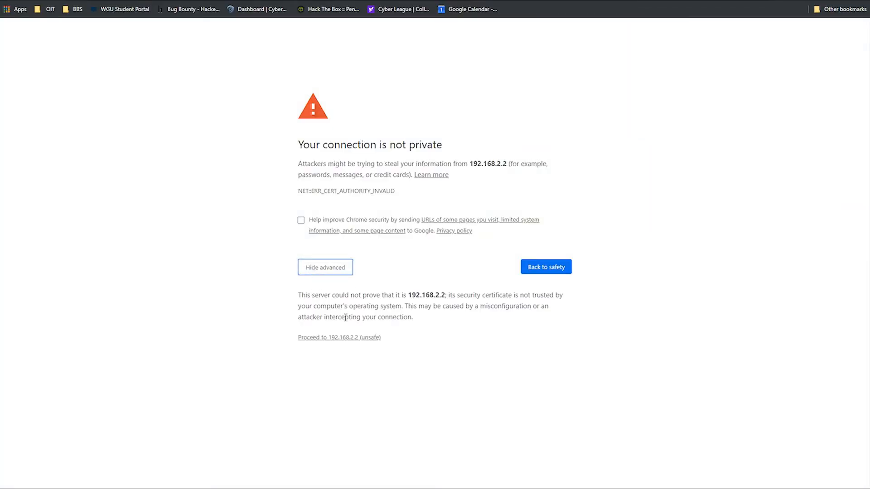
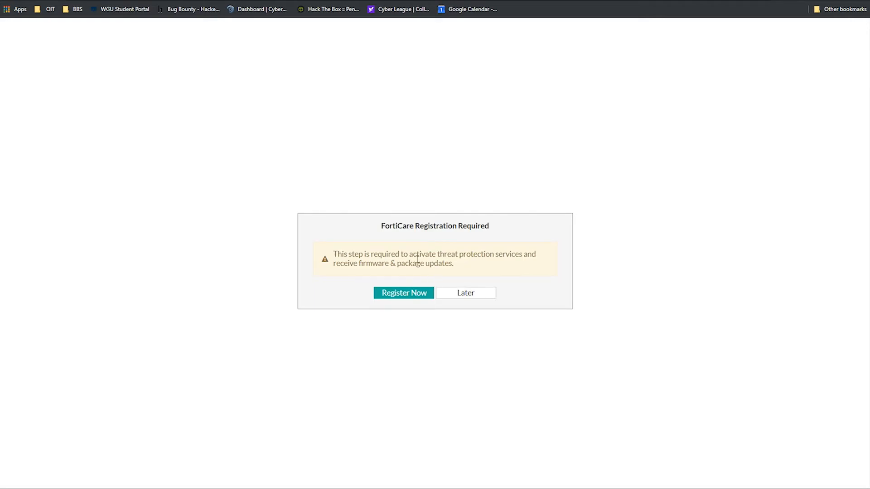
Step: Postpone FortiCare registration and switch the FortiGate VDOM to root
left_click(469, 293)
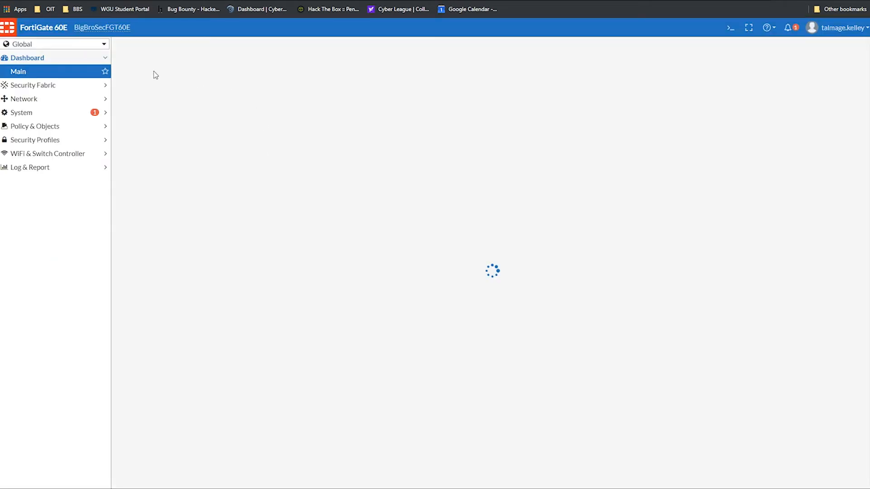
left_click(50, 112)
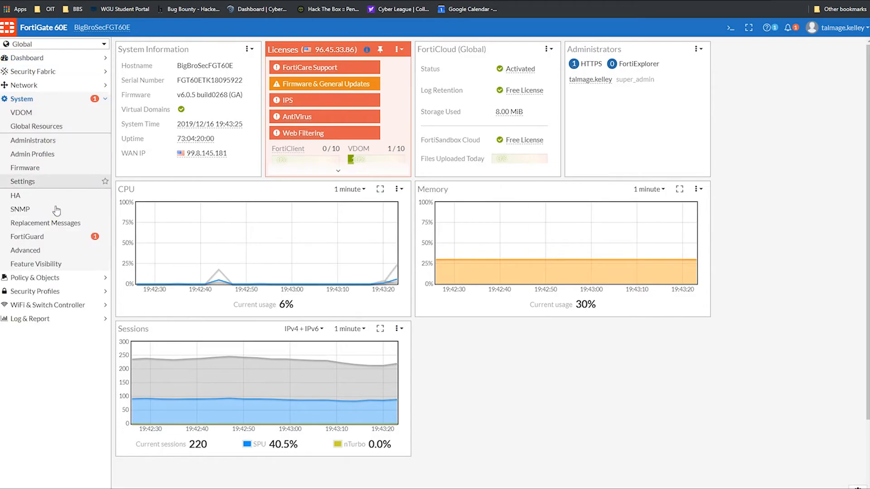
left_click(47, 235)
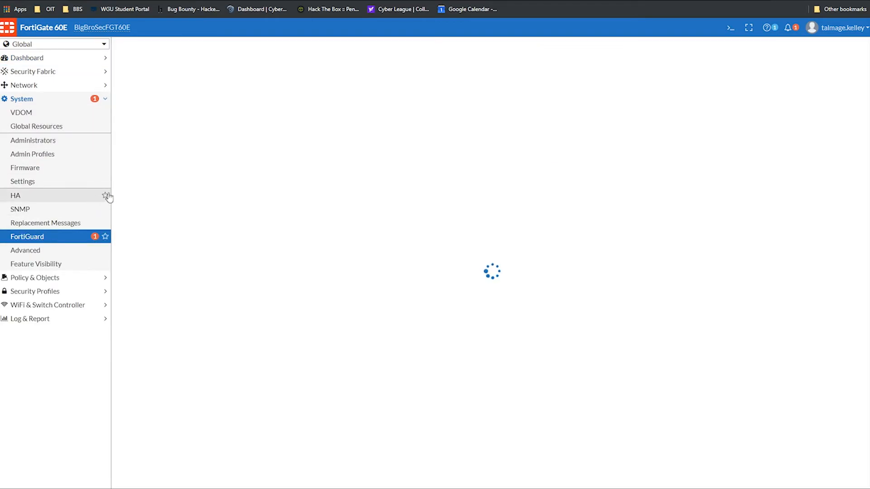
left_click(55, 44)
left_click(67, 61)
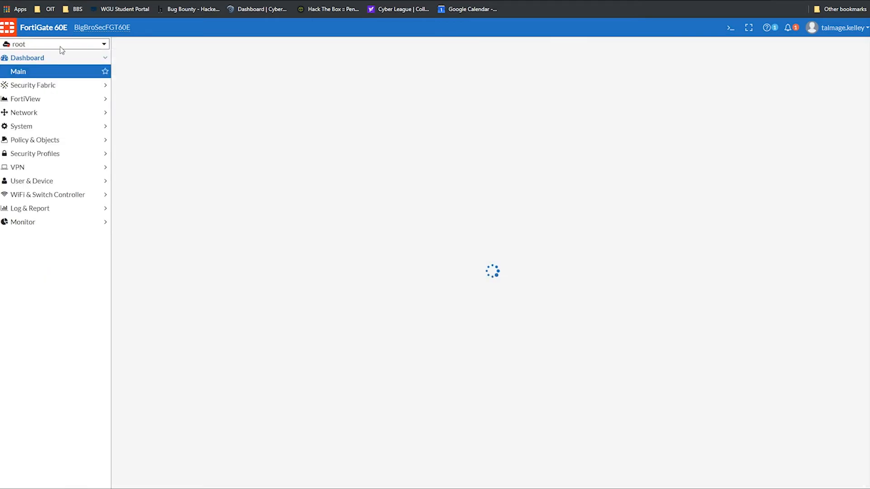
Step: Review the root Log Settings syslog section, showing server address 192.168.3.20
left_click(33, 209)
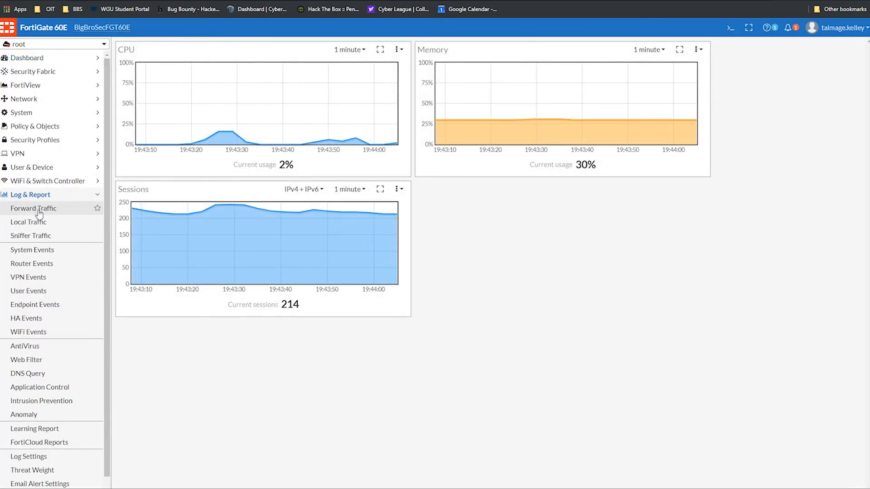
left_click(37, 458)
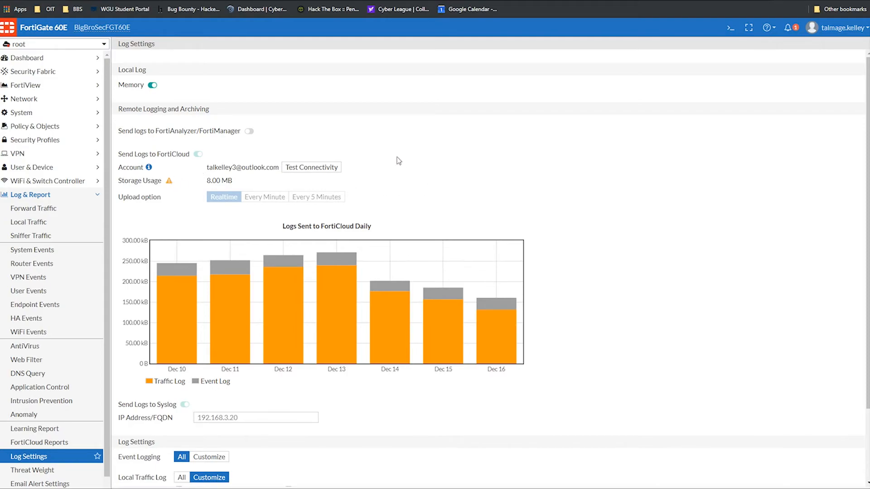
scroll(194, 135, "down", 2)
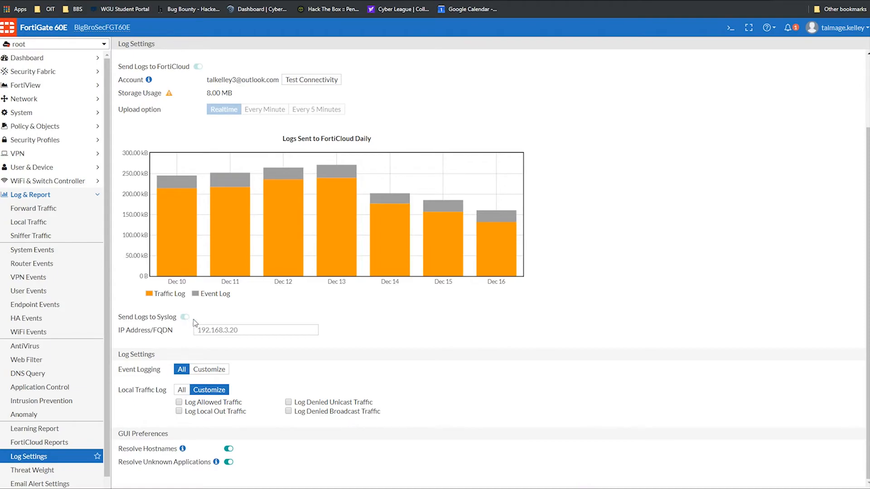
left_click_drag(115, 317, 172, 316)
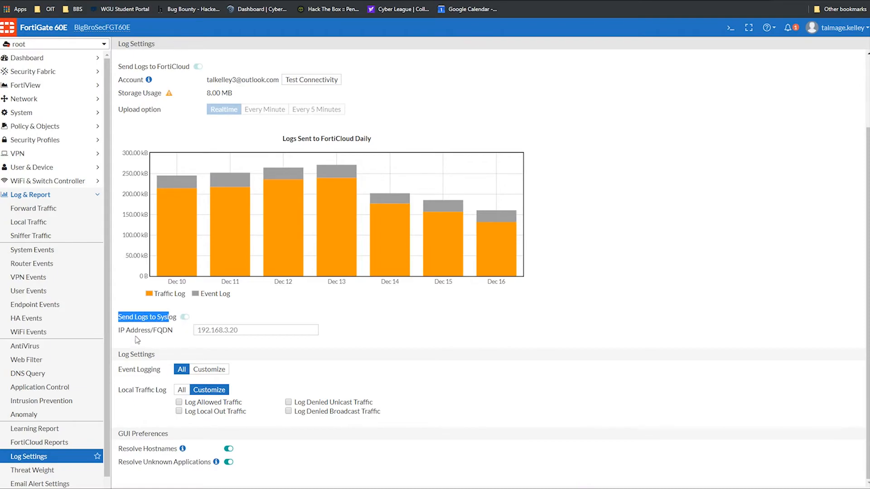
left_click_drag(135, 339, 195, 336)
left_click(448, 336)
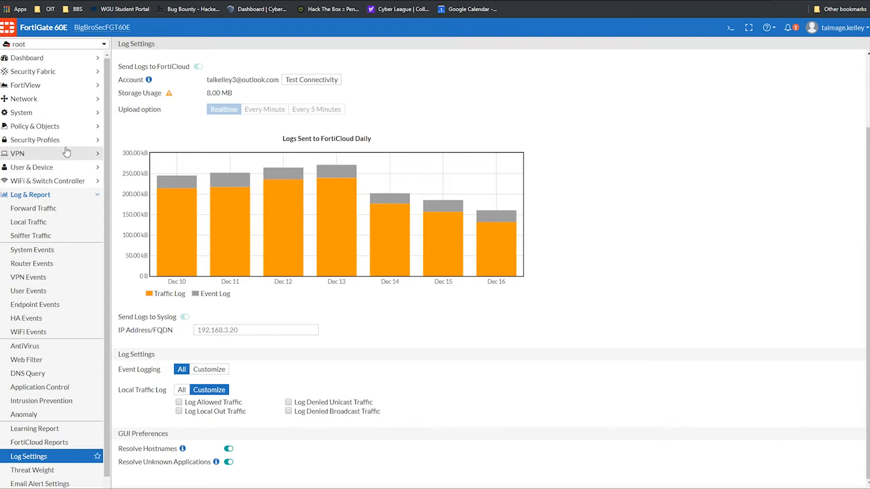
left_click(68, 44)
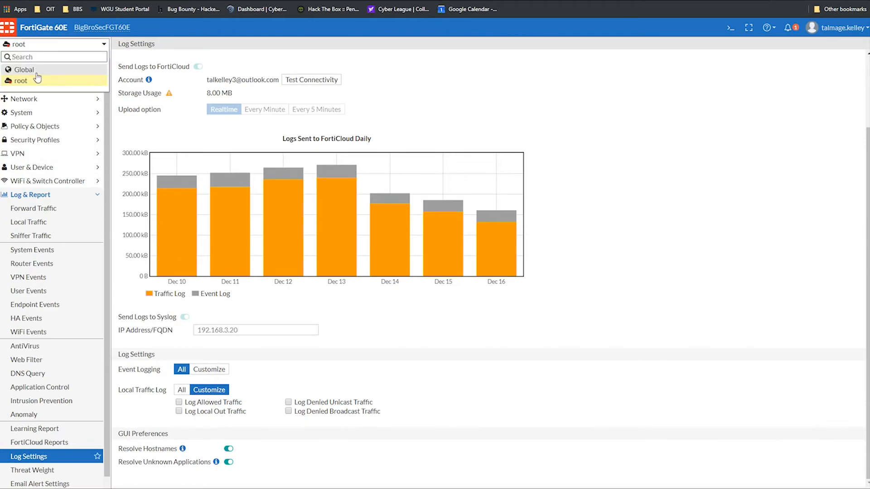
Step: In the Global scope, change the syslog server address to 192.168.2.20 and apply
left_click(23, 69)
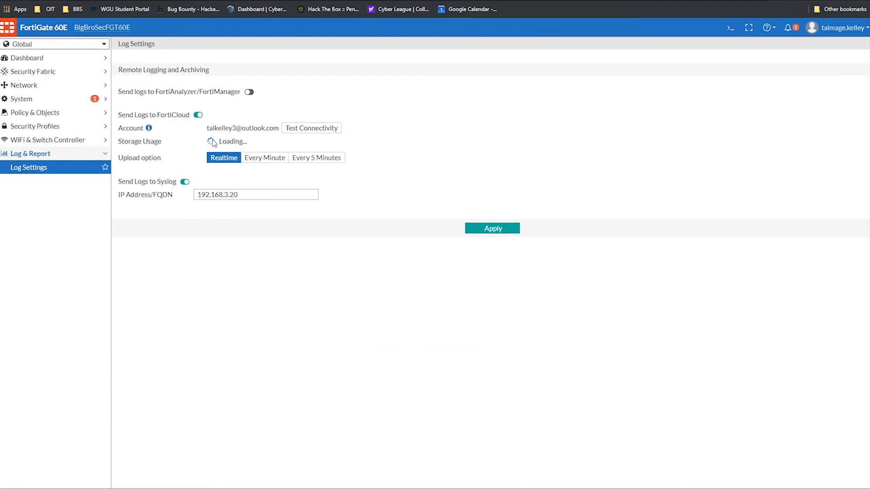
triple_click(252, 196)
key("BackSpace")
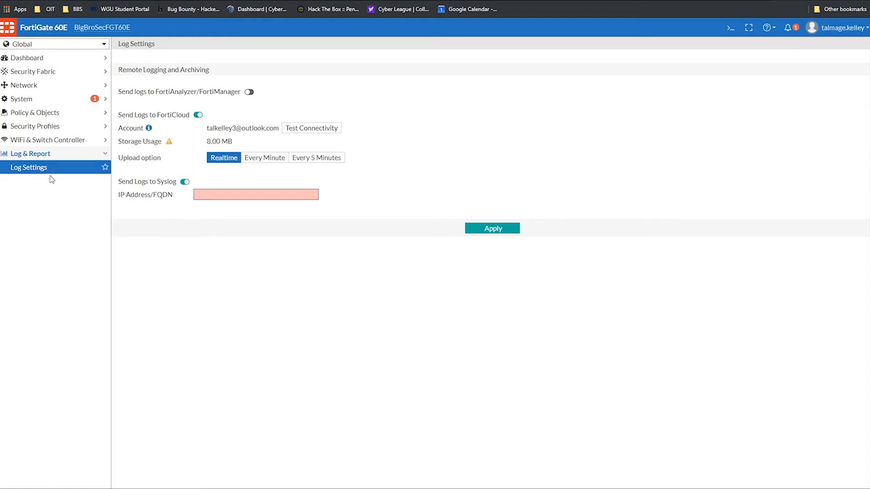
type("192.168.2.20")
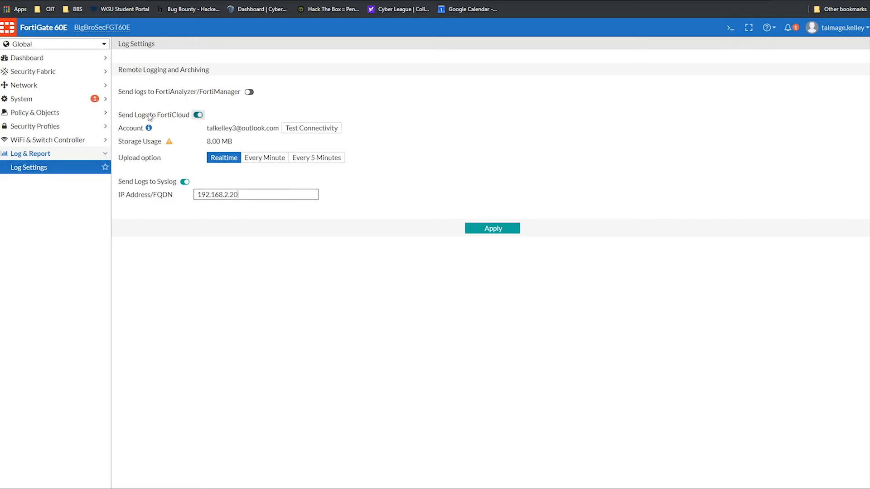
left_click(493, 230)
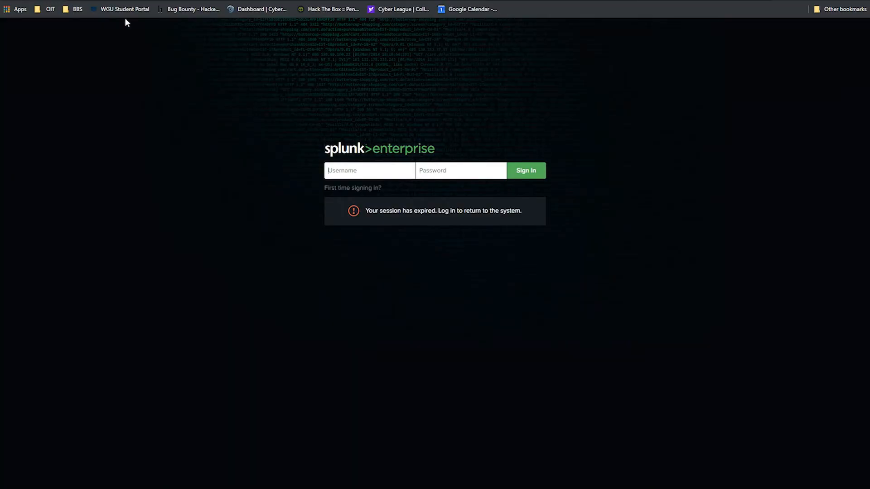
left_click(363, 169)
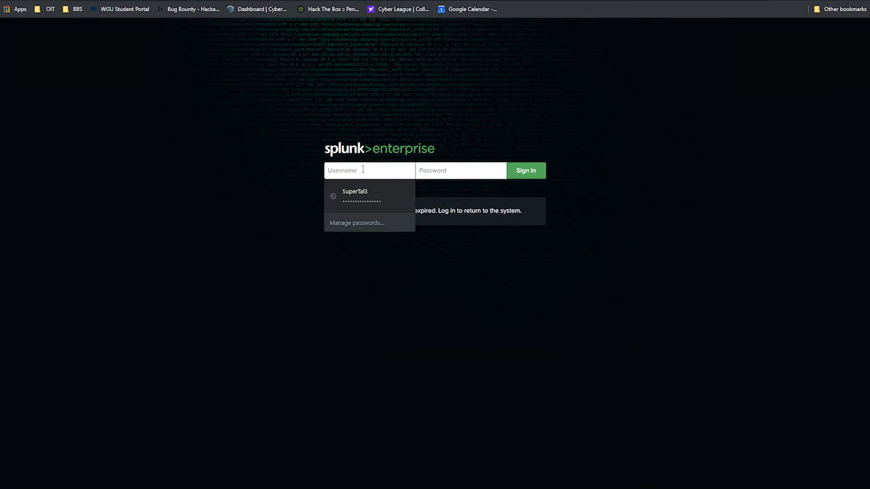
Step: Enter 'admin' as the Splunk username and type the account password, retyping it once
type("admin")
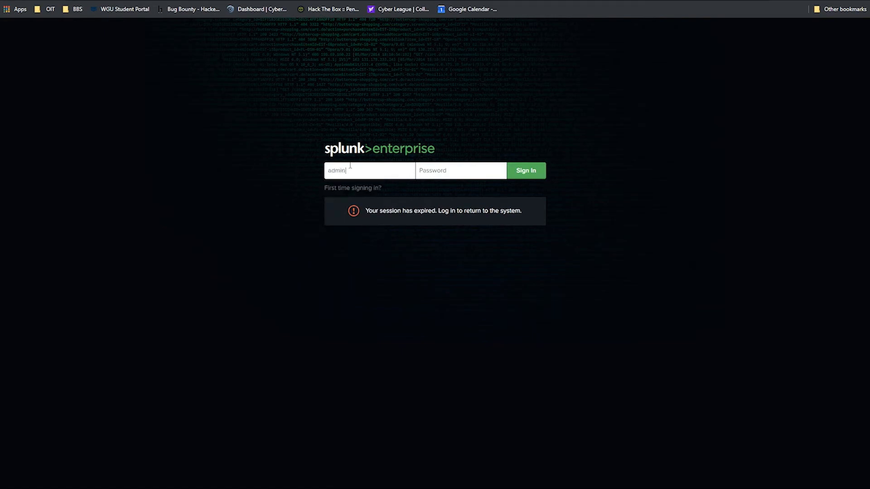
left_click(448, 171)
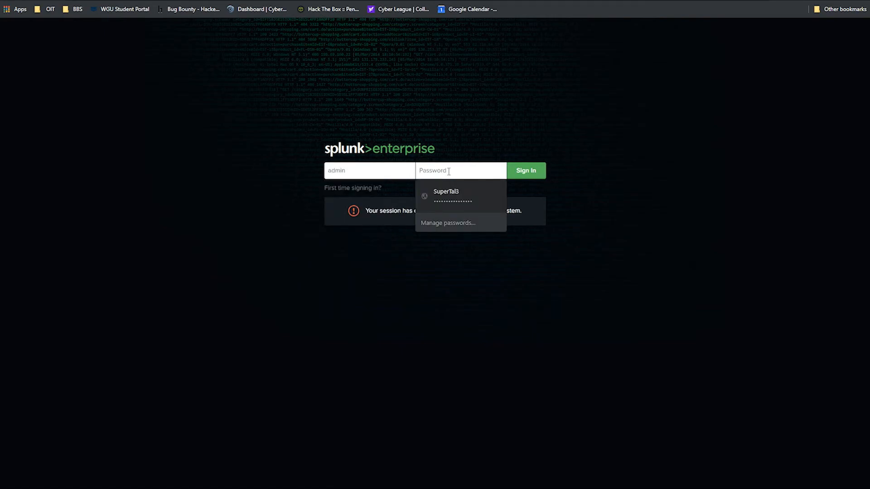
type("•••••••••••••")
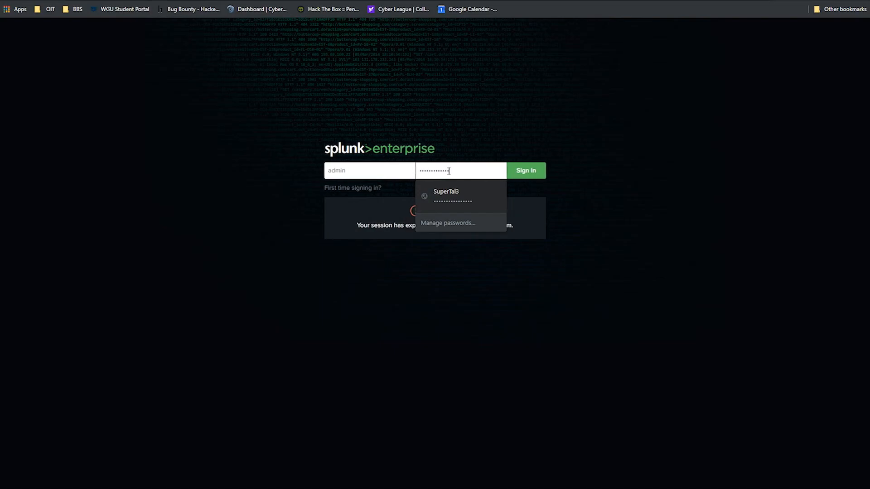
key("ctrl+a")
key("BackSpace")
type("••••••••••••")
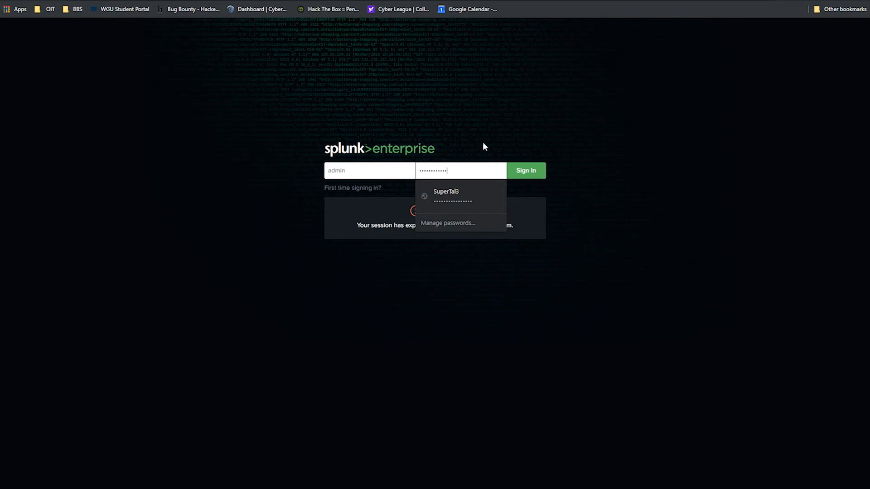
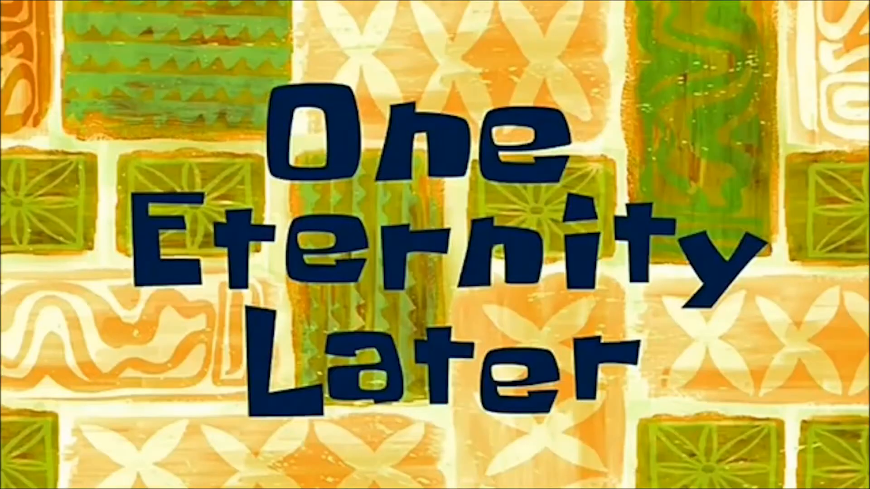
Step: Fix the admin password by deleting two extra characters and sign in to Splunk
type("••••")
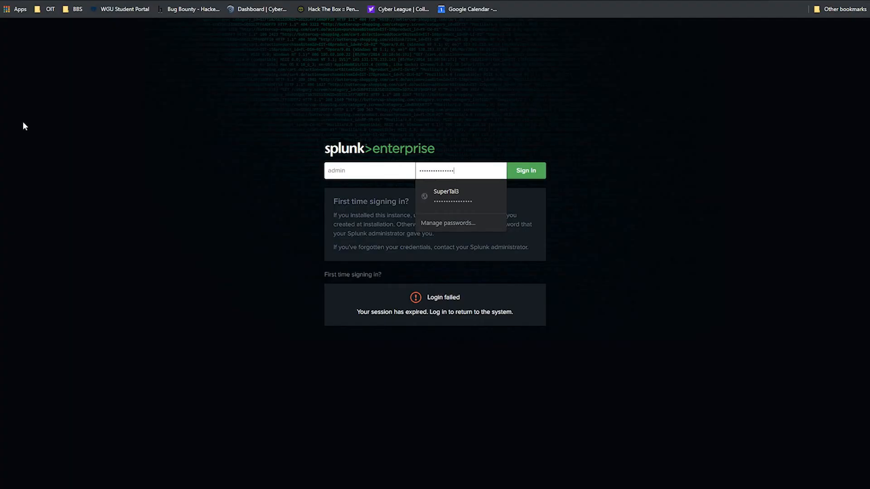
key("Left")
key("Left")
key("Left")
key("Left")
key("Left")
key("Left")
key("BackSpace")
left_click(287, 74)
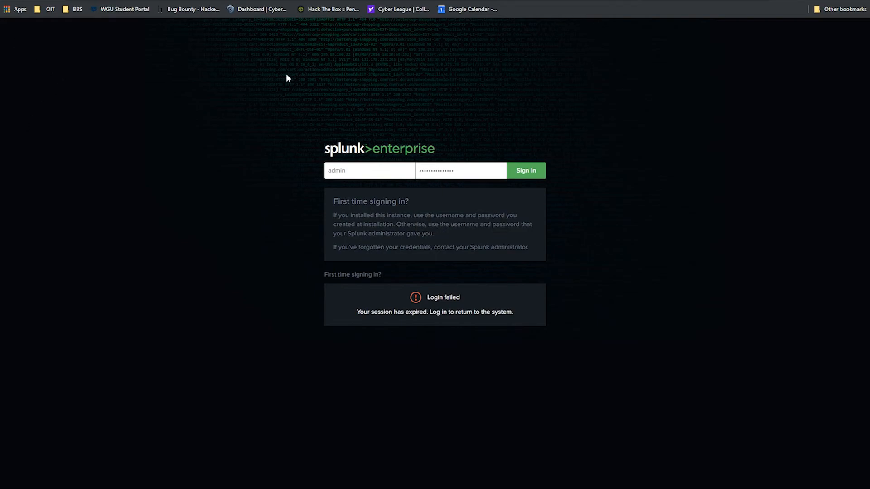
left_click(543, 165)
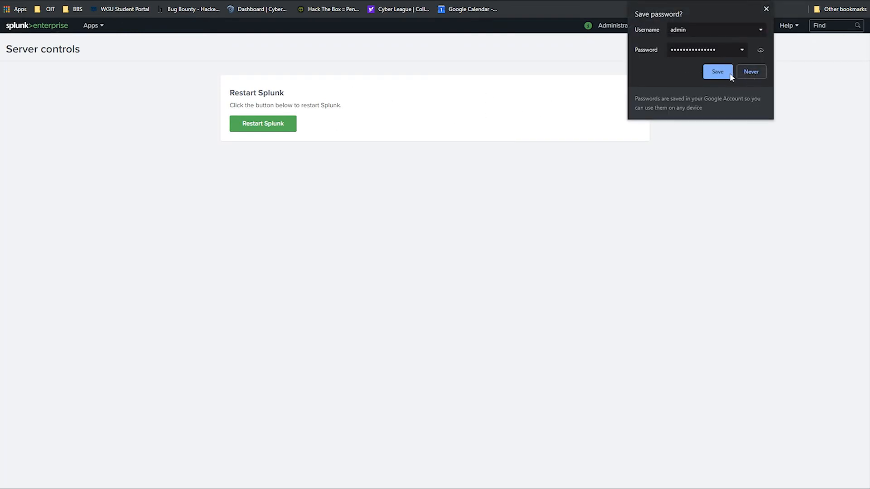
Step: Dismiss the save-password prompt and go to Settings > Data inputs > UDP > New Local UDP
left_click(723, 75)
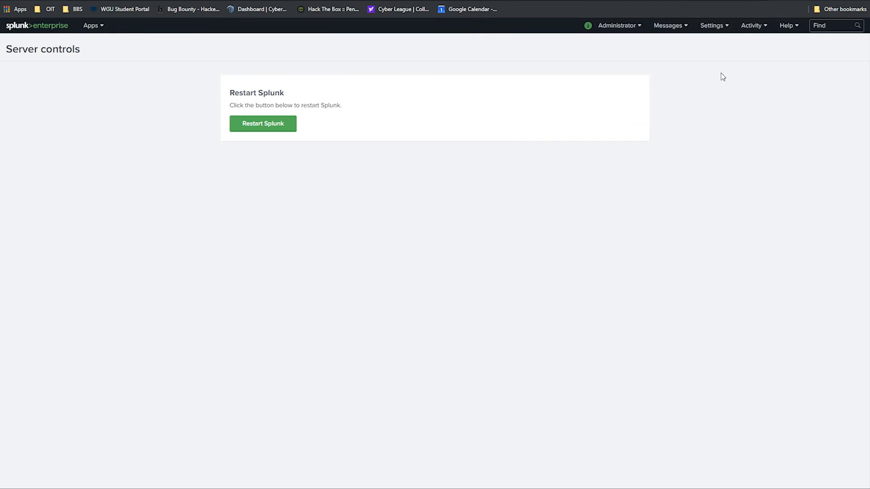
left_click(26, 26)
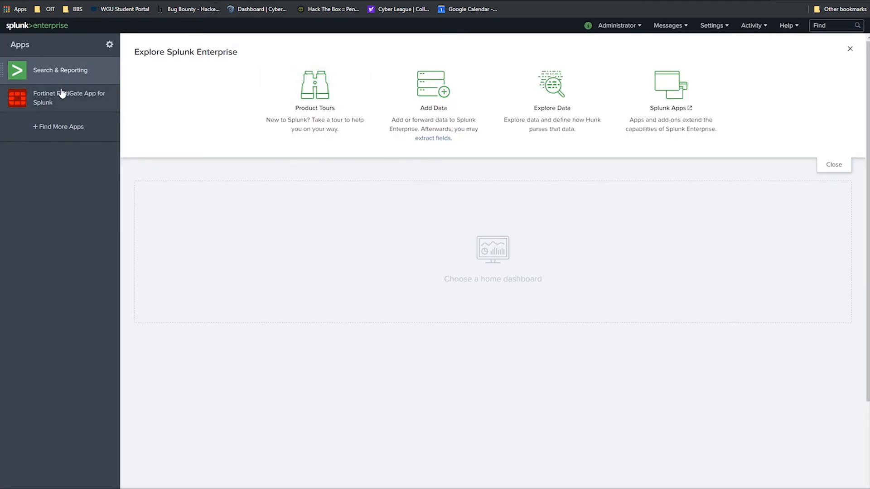
left_click(720, 27)
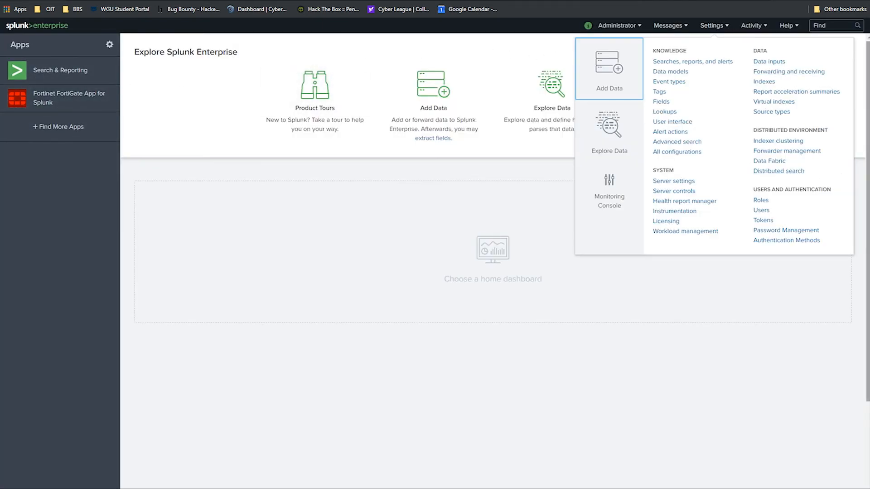
left_click(771, 62)
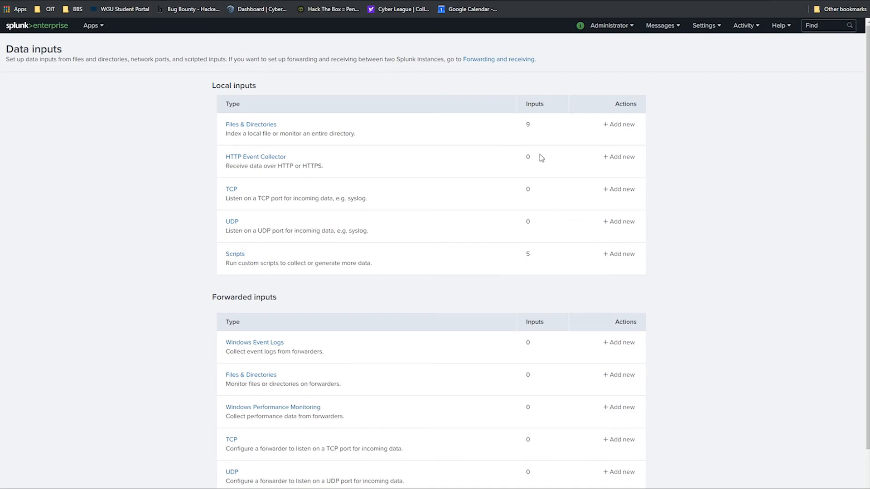
left_click(235, 223)
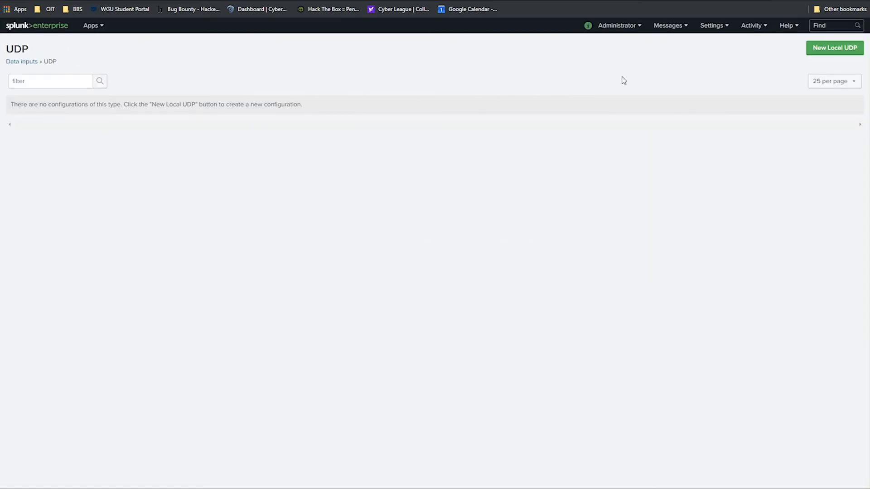
left_click(833, 49)
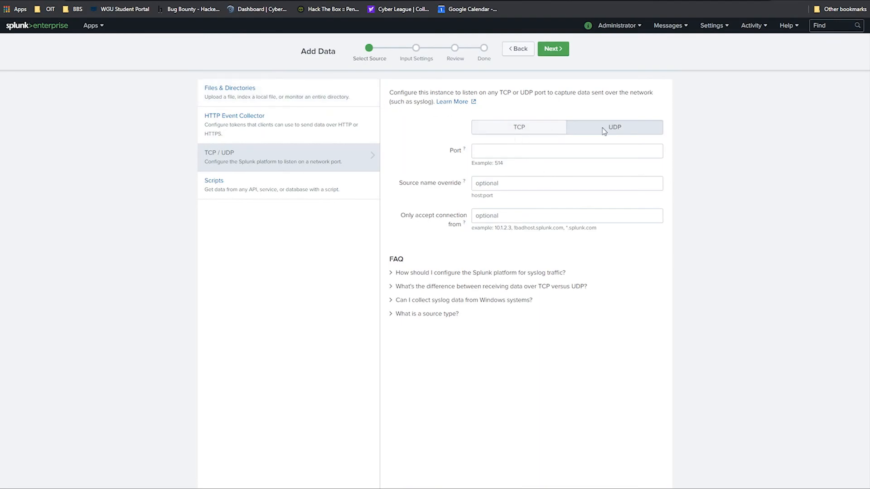
Step: Enter 514 as the UDP listening port and continue to input settings
left_click(528, 157)
type("514")
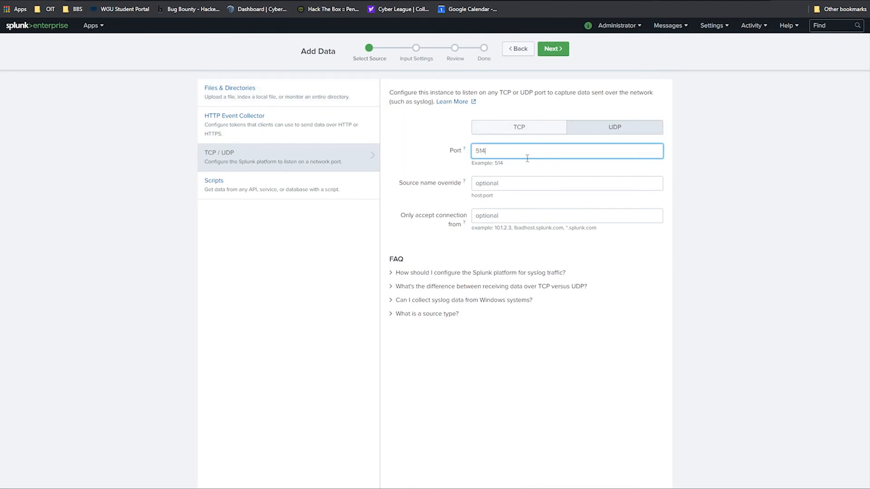
left_click(550, 49)
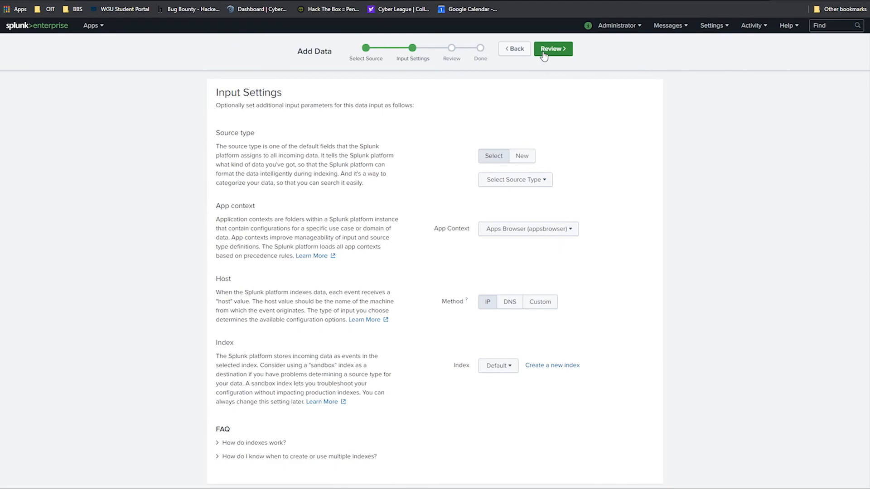
Step: Choose source type fgt_log and index firewall, then review and submit the input
left_click(527, 181)
mouse_move(472, 219)
type("fgt_log")
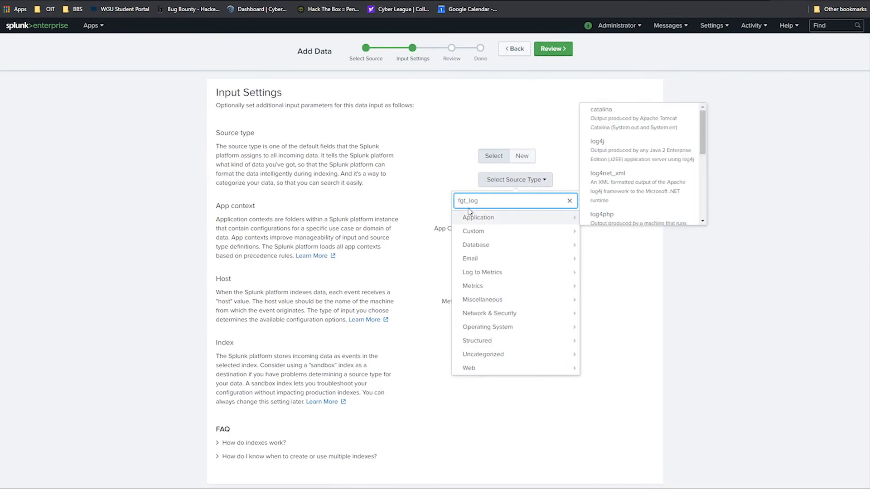
left_click(493, 220)
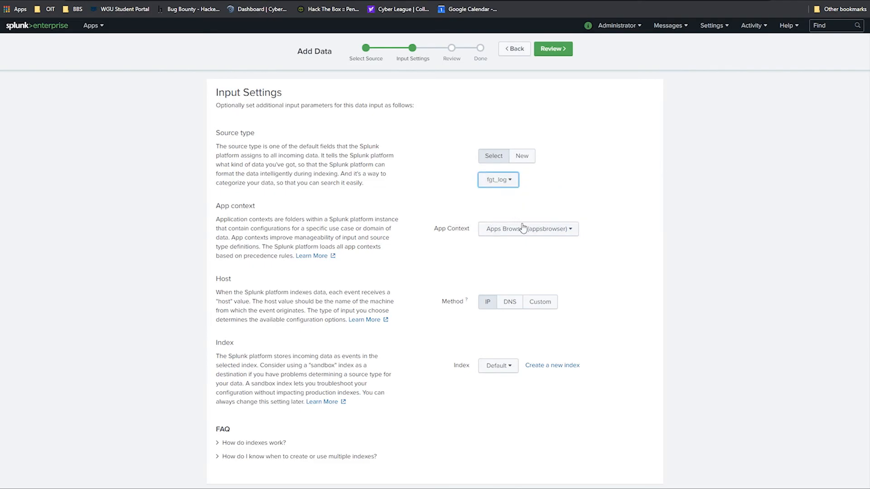
left_click(507, 365)
left_click(469, 410)
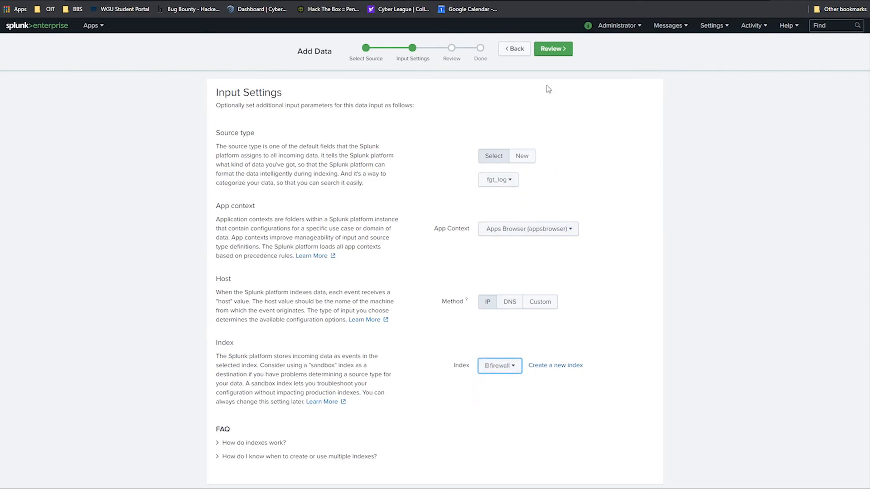
left_click(553, 49)
left_click(553, 48)
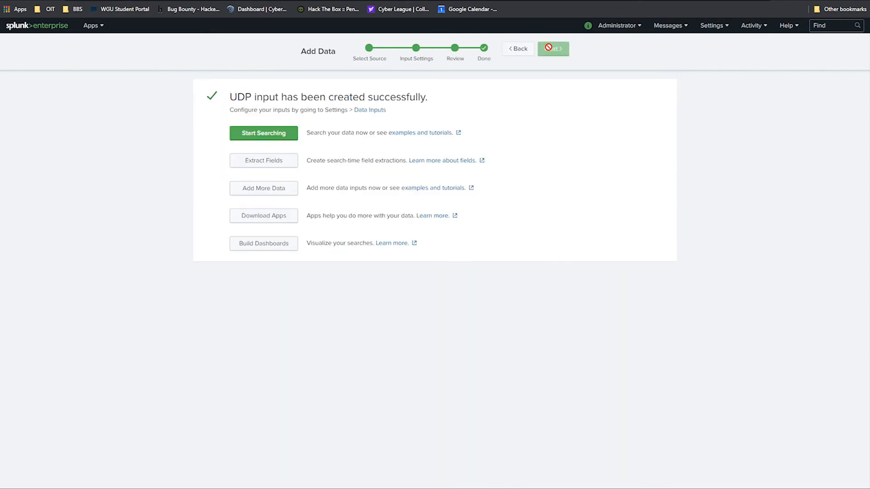
Step: Search the new UDP input's data, return to the Splunk home page, and clear the terminal
left_click(262, 136)
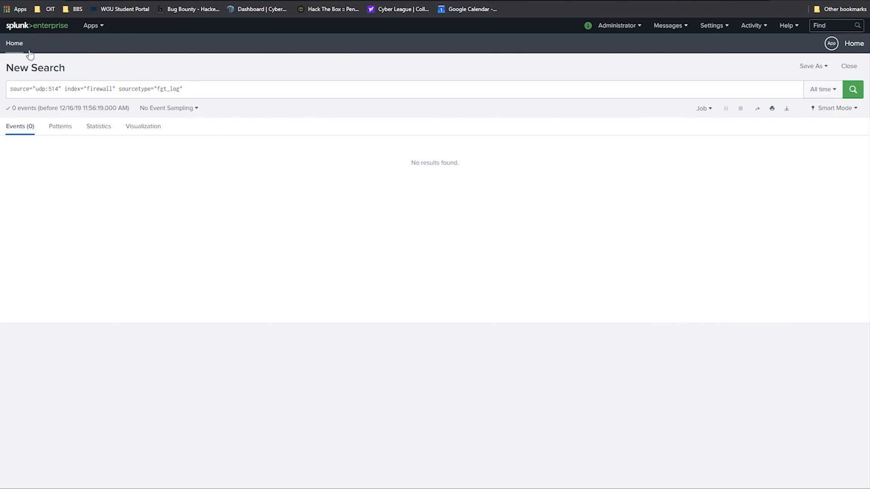
left_click(20, 28)
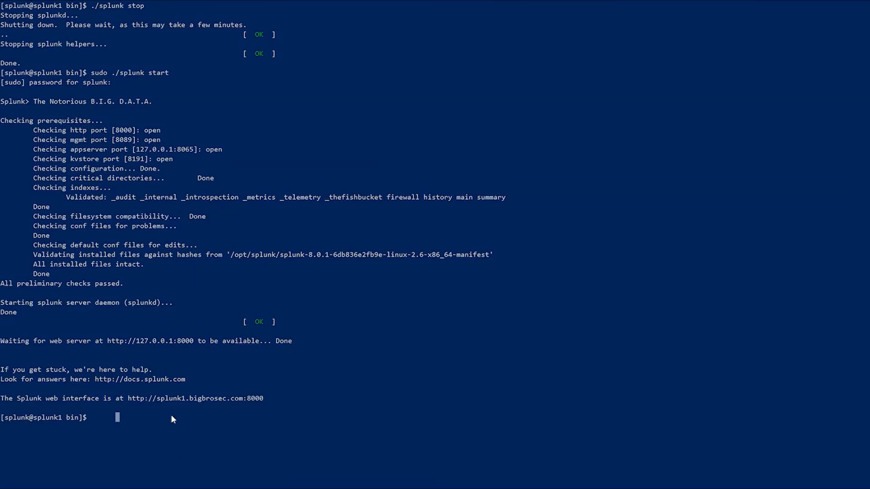
type("clear")
key("Return")
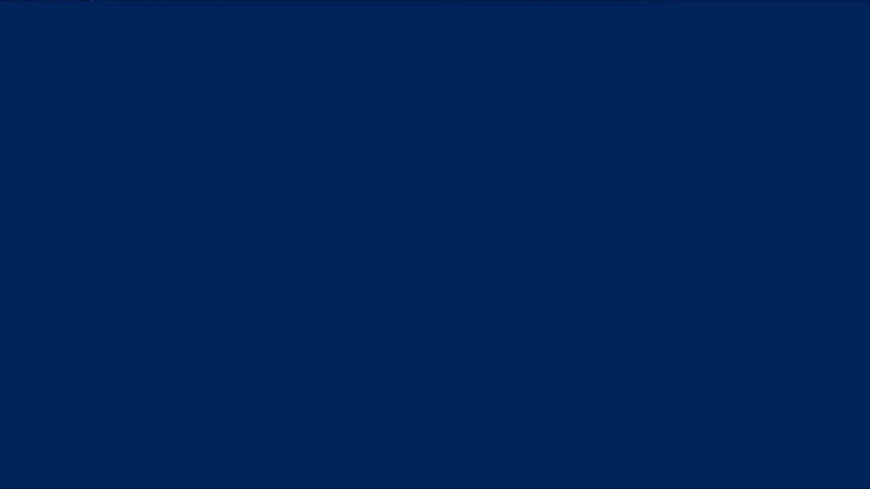